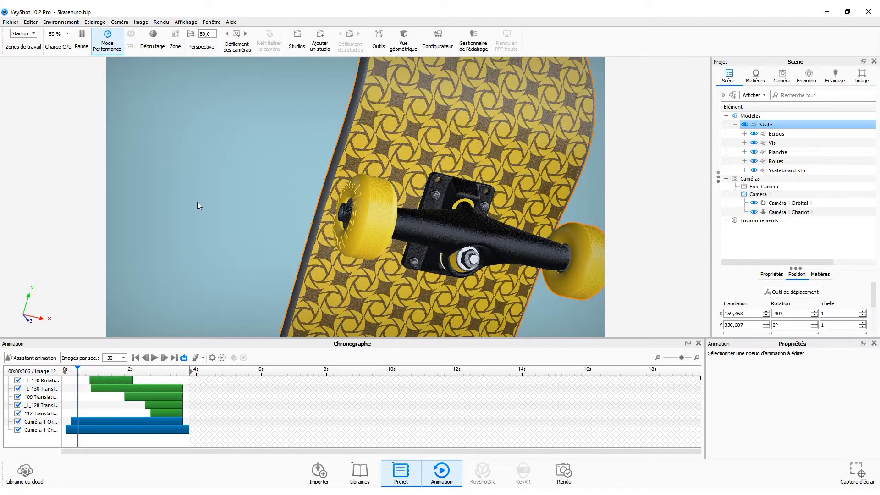
# Scrub through the timeline to examine the wheel disassembly and its part and camera animation tracks, and return to the start
pyautogui.moveTo(78, 369); pyautogui.dragTo(144, 371)
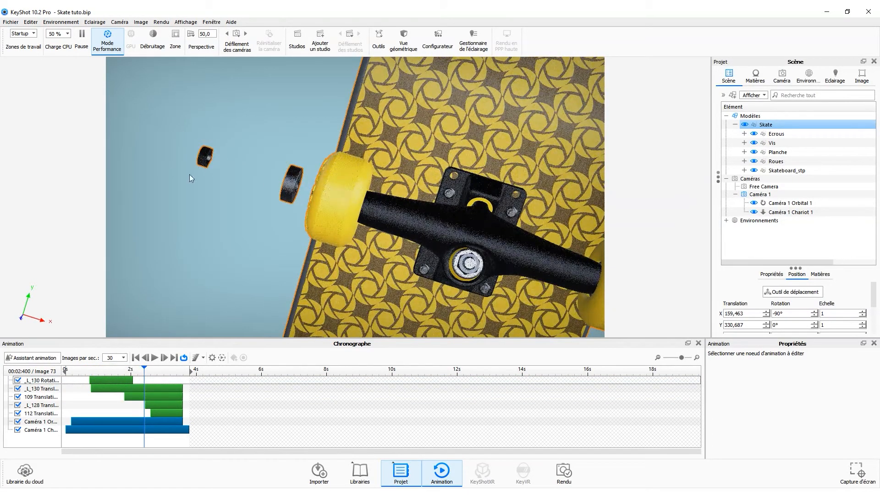
pyautogui.click(127, 387)
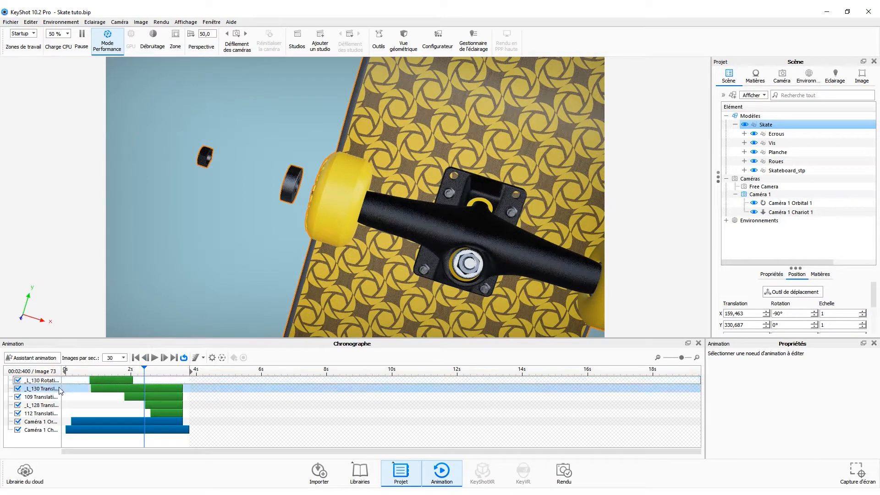
pyautogui.click(52, 397)
pyautogui.click(52, 406)
pyautogui.click(53, 413)
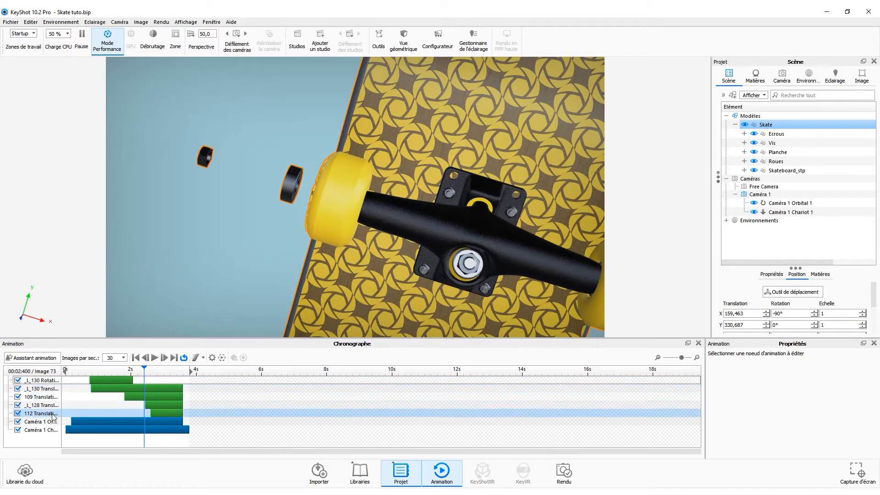
pyautogui.moveTo(144, 370); pyautogui.dragTo(187, 369)
pyautogui.click(49, 431)
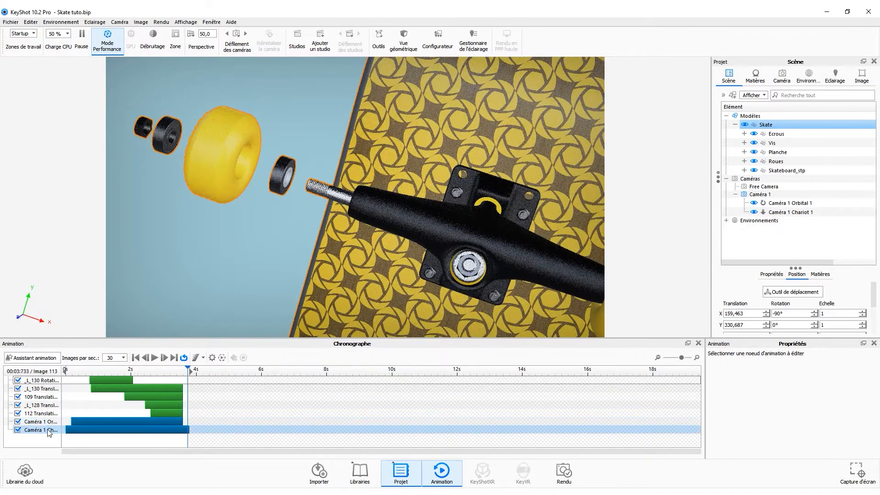
pyautogui.click(78, 421)
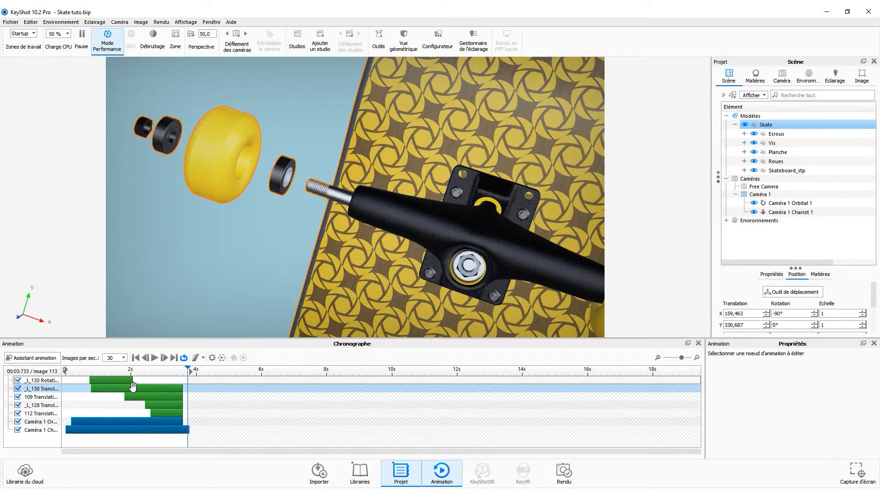
pyautogui.moveTo(177, 369); pyautogui.dragTo(202, 376)
pyautogui.click(175, 380)
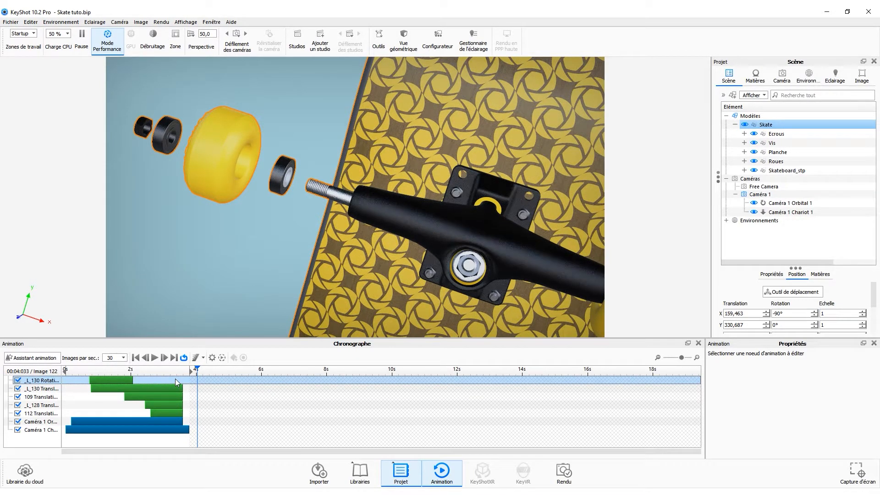
pyautogui.click(67, 376)
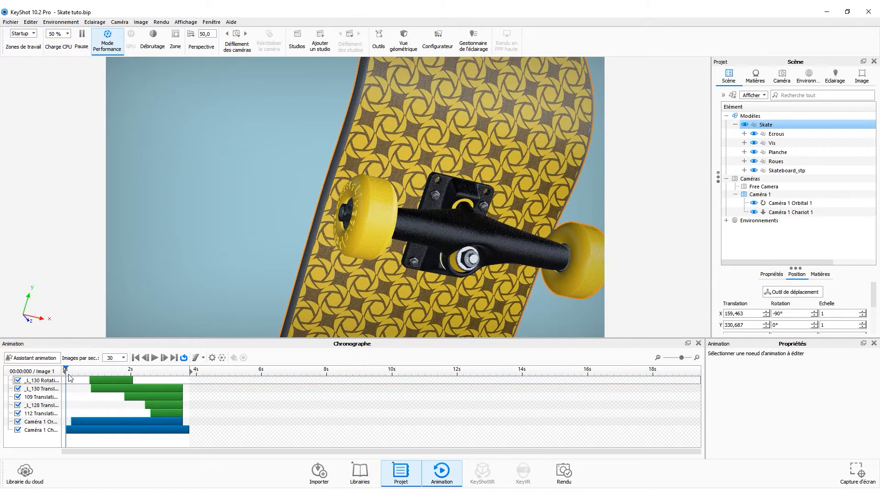
# Group all the part and camera animations in the timeline into a new folder named Aller
pyautogui.click(54, 431)
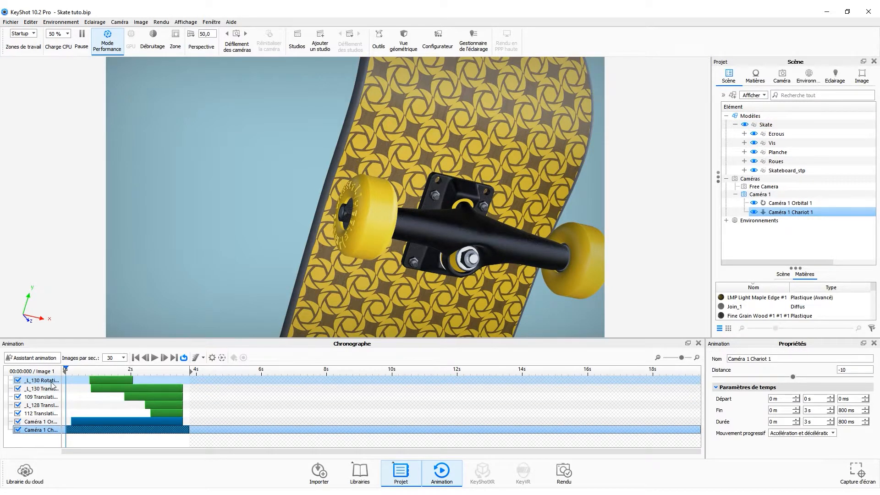
pyautogui.keyDown('shift'); pyautogui.click(51, 381); pyautogui.keyUp('shift')
pyautogui.rightClick(50, 381)
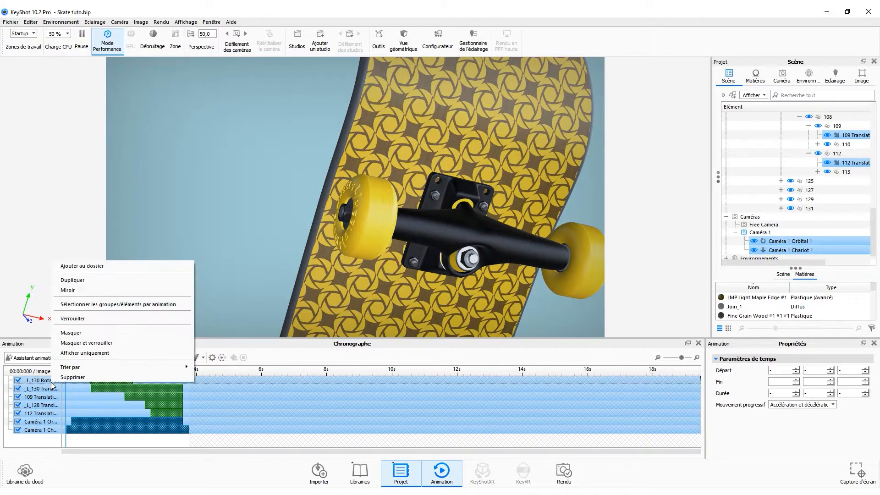
pyautogui.click(99, 266)
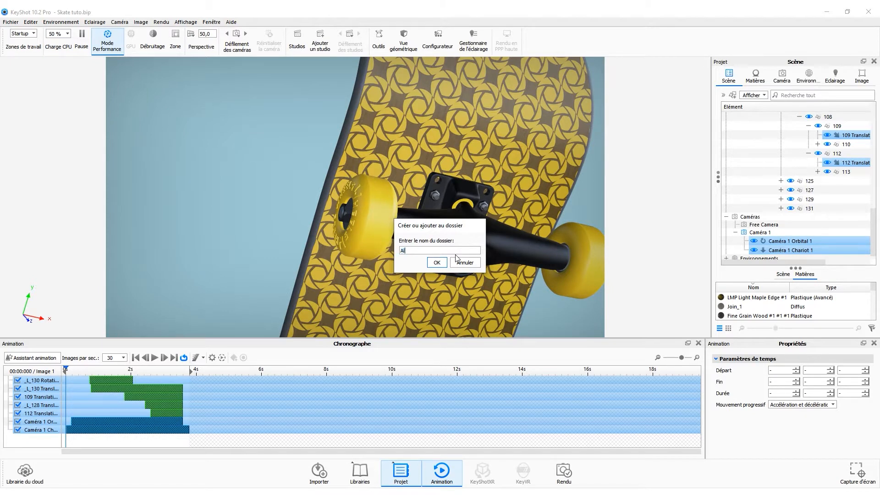
pyautogui.click(437, 262)
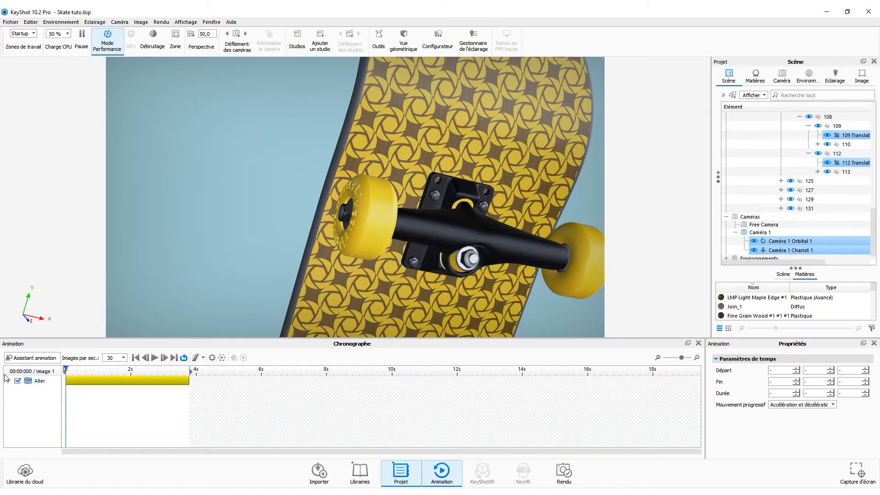
# Check the contents of the Aller folder and mirror the whole folder to create a reversed animation sequence
pyautogui.click(70, 373)
pyautogui.moveTo(72, 374)
pyautogui.mouseDown()
pyautogui.moveTo(186, 373)
pyautogui.moveTo(68, 373)
pyautogui.mouseUp()
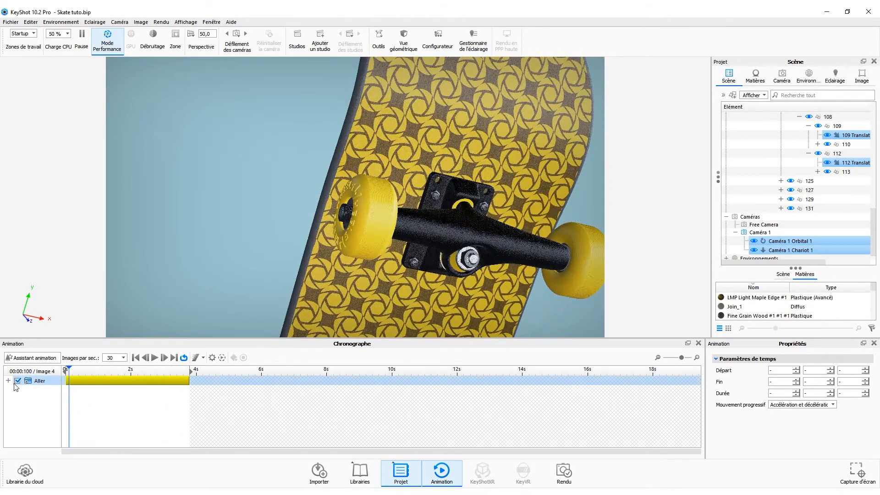
pyautogui.click(9, 381)
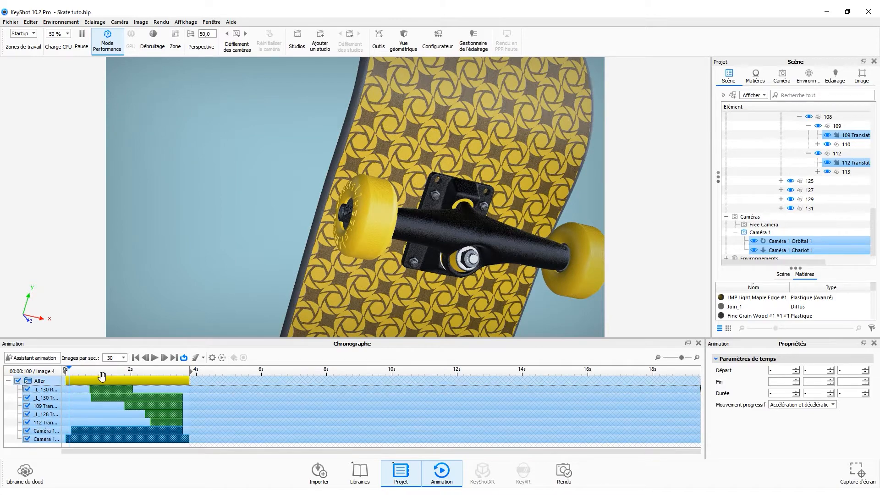
pyautogui.click(8, 381)
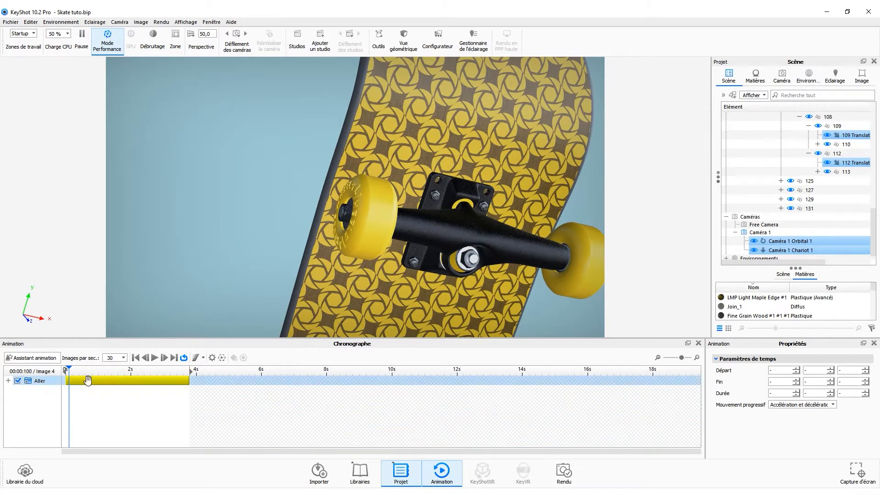
pyautogui.moveTo(80, 373)
pyautogui.mouseDown()
pyautogui.moveTo(135, 372)
pyautogui.moveTo(68, 372)
pyautogui.mouseUp()
pyautogui.rightClick(40, 383)
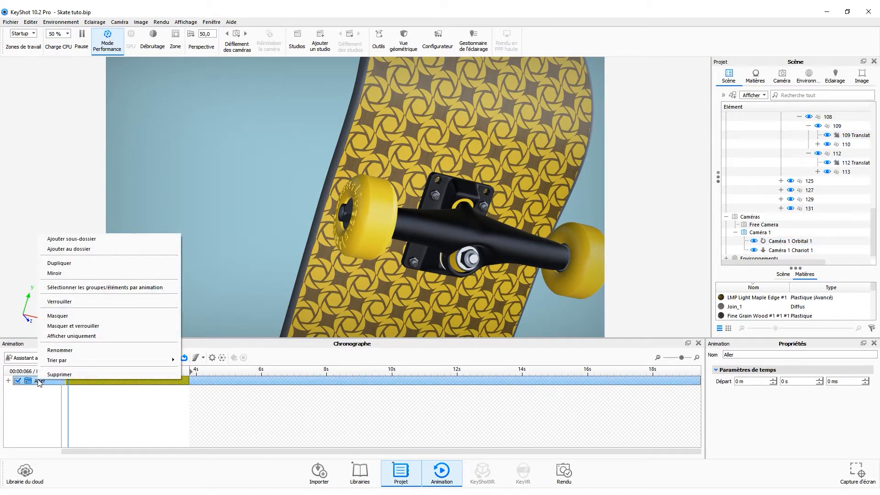
pyautogui.click(54, 273)
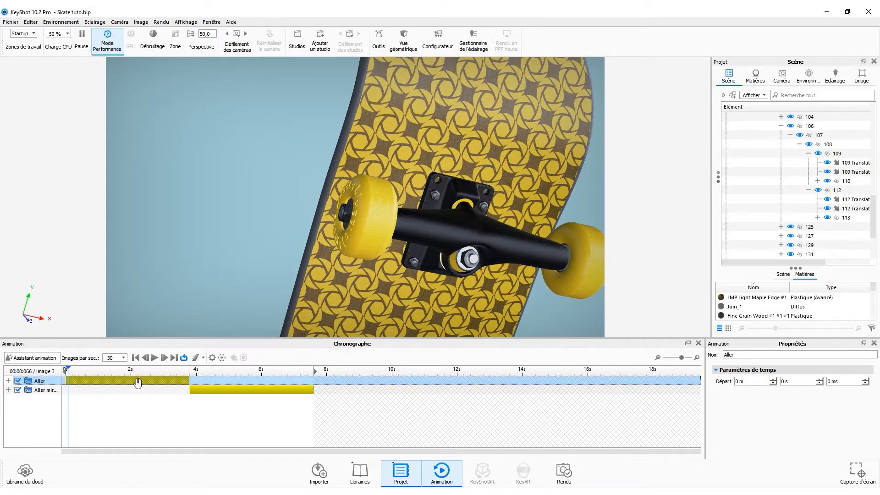
# Rename the mirrored animation folder as Retour and play back the combined outward and return animation
pyautogui.click(8, 381)
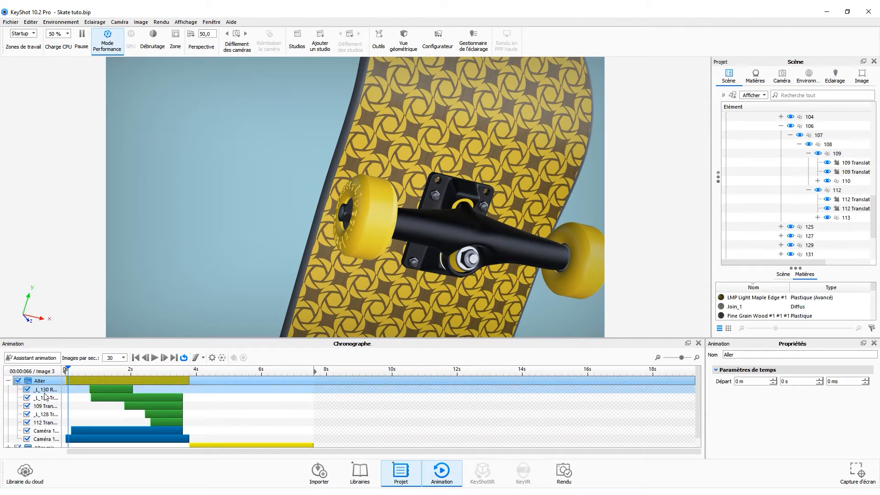
pyautogui.click(8, 381)
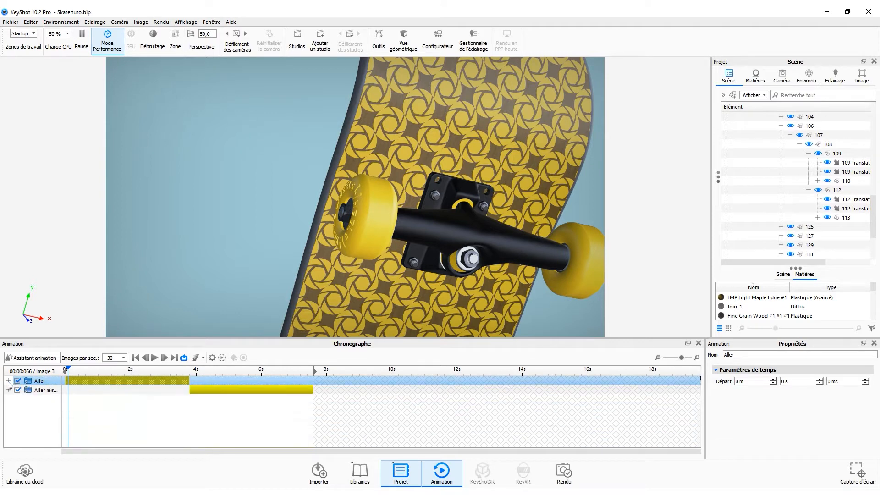
pyautogui.click(48, 393)
pyautogui.rightClick(48, 393)
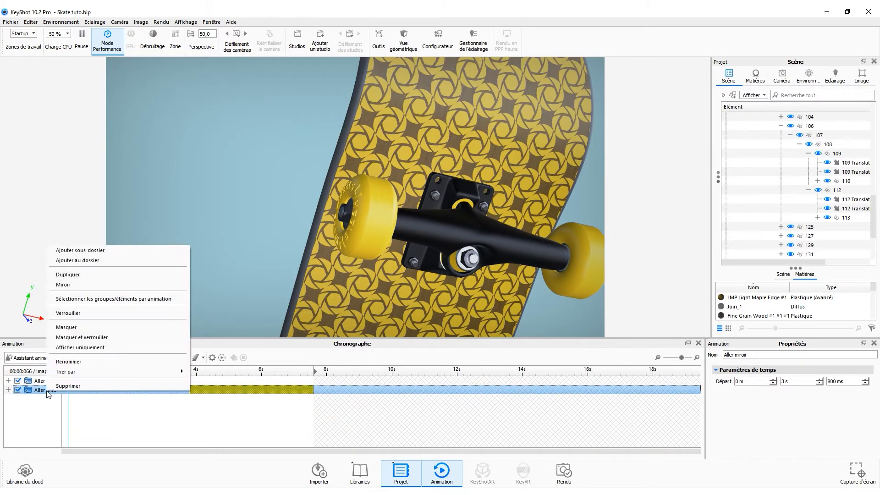
pyautogui.click(81, 362)
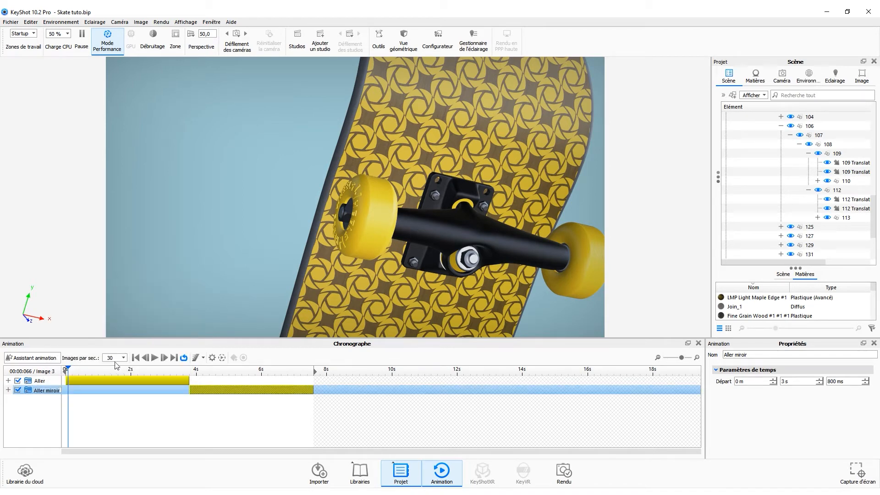
pyautogui.write('Retour')
pyautogui.press('Return')
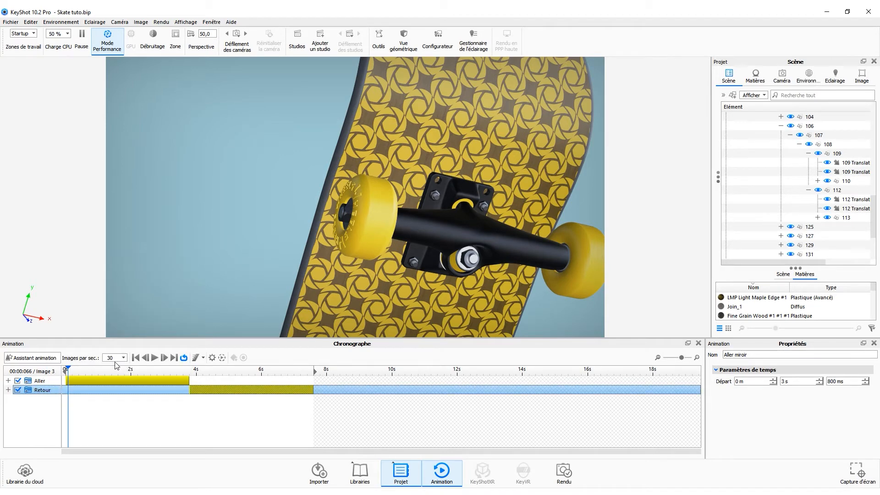
pyautogui.click(155, 358)
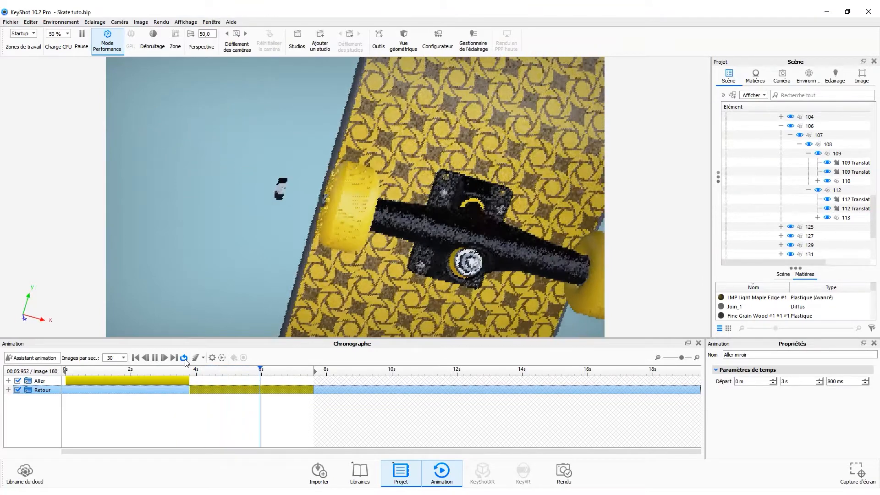
pyautogui.click(157, 358)
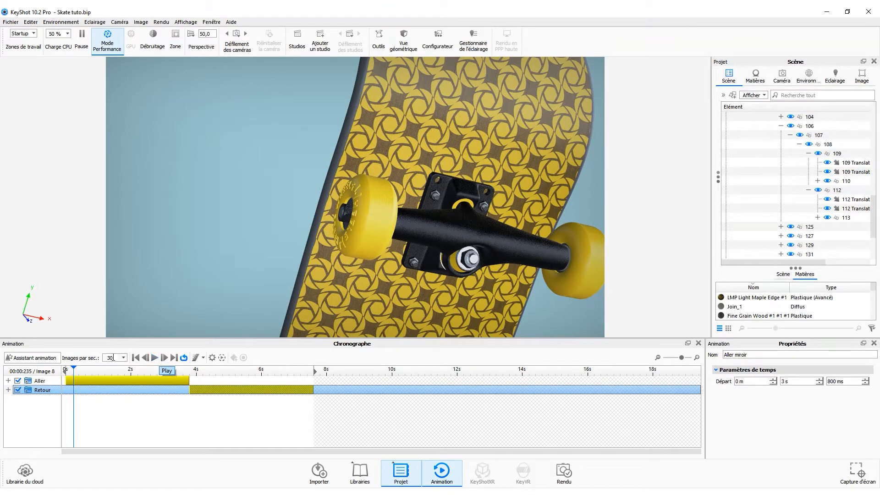
# Switch to the Free Camera, set its lateral inclination to 0° and orbit to a nearly frontal view of the skateboard
pyautogui.click(781, 75)
pyautogui.click(763, 94)
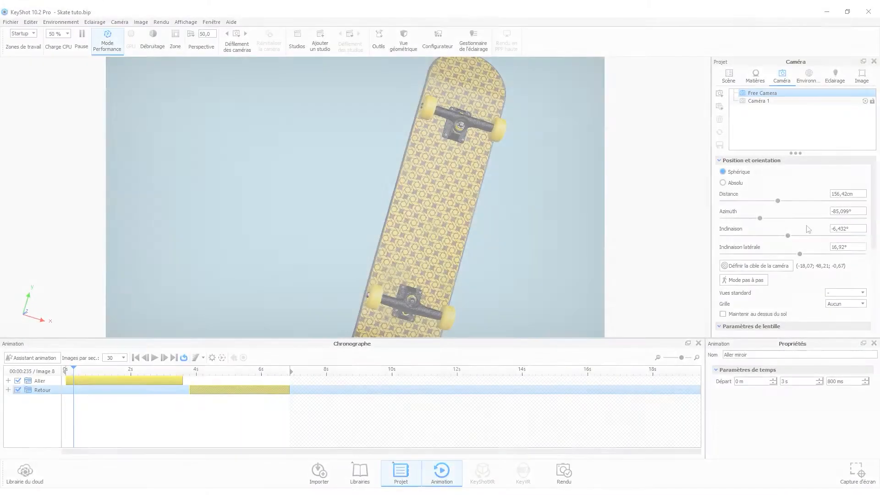
pyautogui.moveTo(851, 247); pyautogui.dragTo(783, 240)
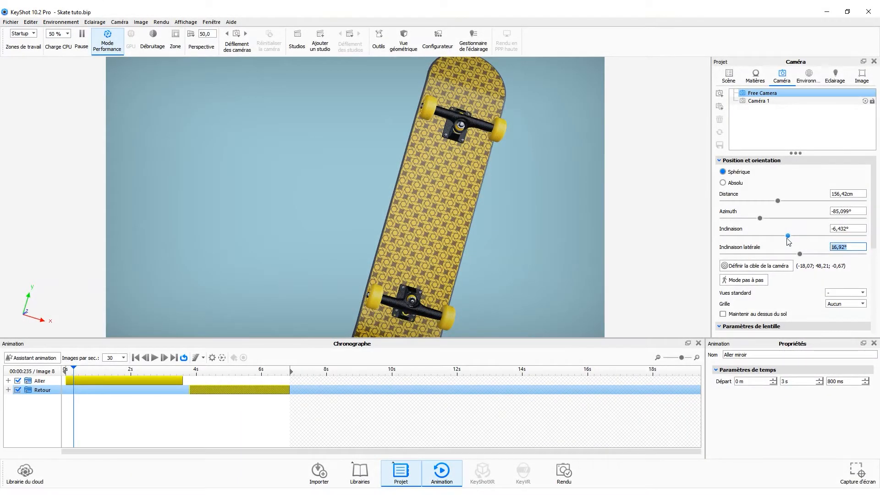
pyautogui.write('0')
pyautogui.press('Return')
pyautogui.moveTo(516, 242); pyautogui.dragTo(463, 224)
# Scrub to the exploded state and examine the _L_128 Translation 2 animation of the detached yellow wheel
pyautogui.moveTo(79, 373); pyautogui.dragTo(186, 375)
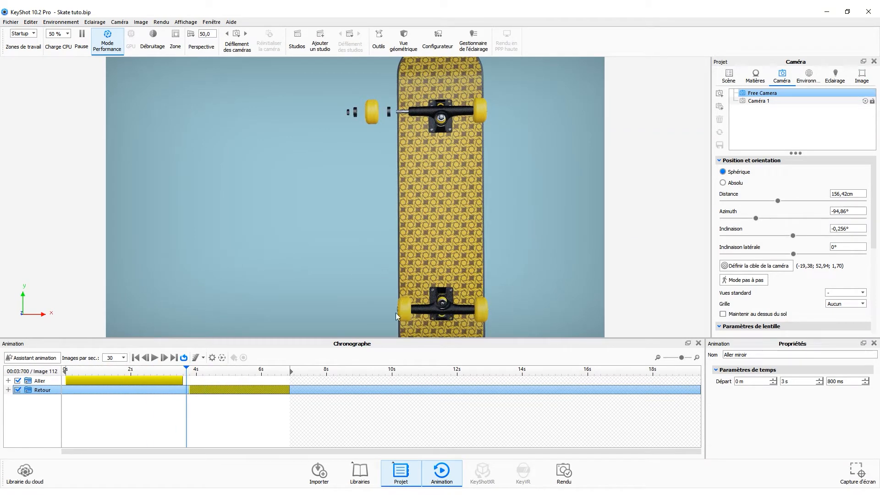
pyautogui.moveTo(370, 154); pyautogui.dragTo(384, 118)
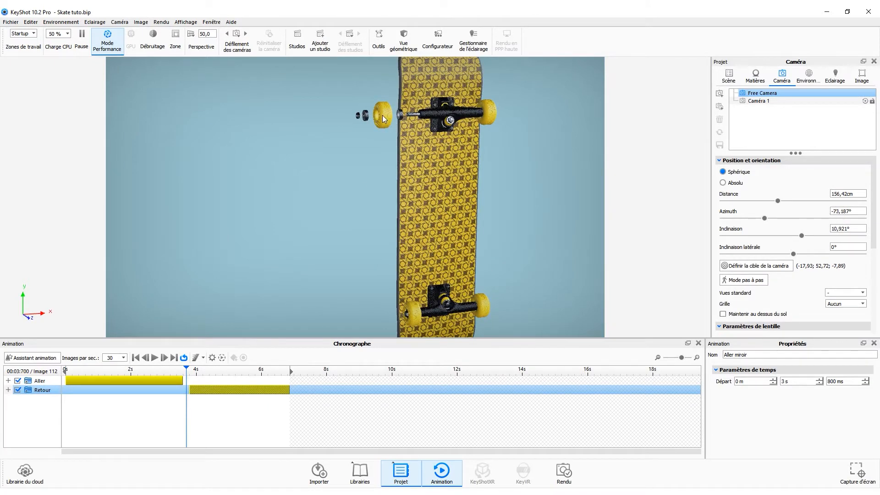
pyautogui.click(729, 77)
pyautogui.click(386, 116)
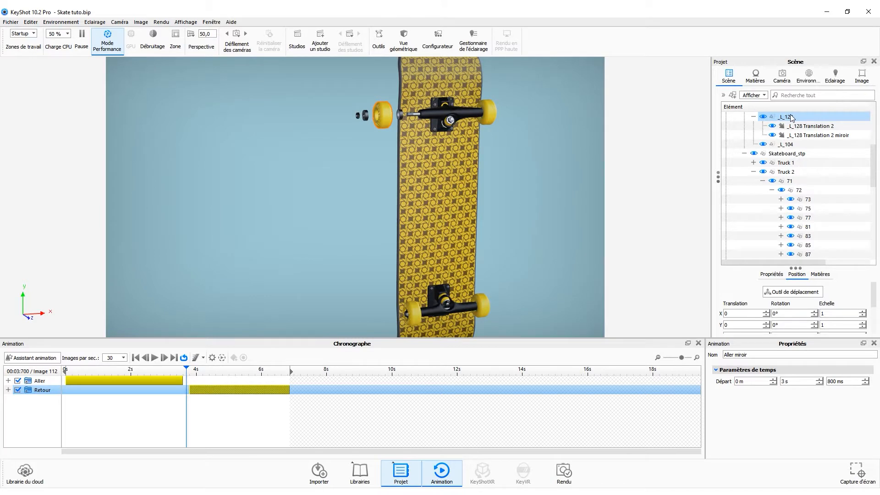
pyautogui.scroll(1, 805, 172)
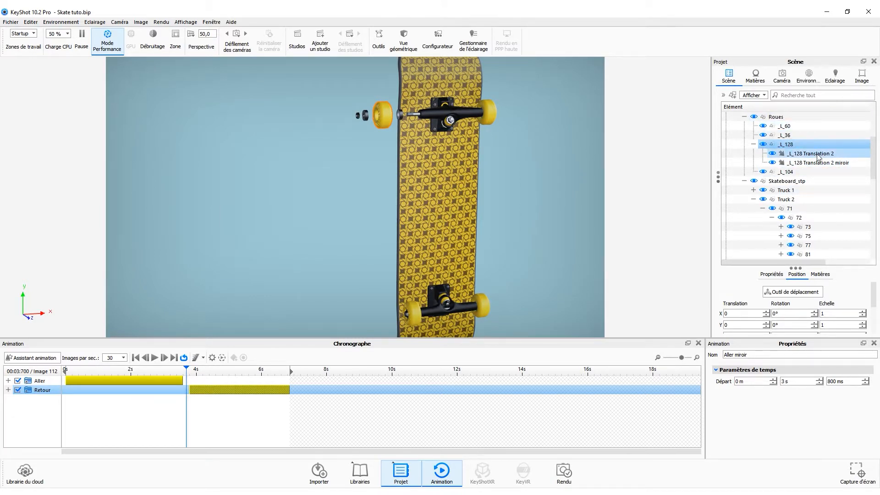
pyautogui.click(820, 154)
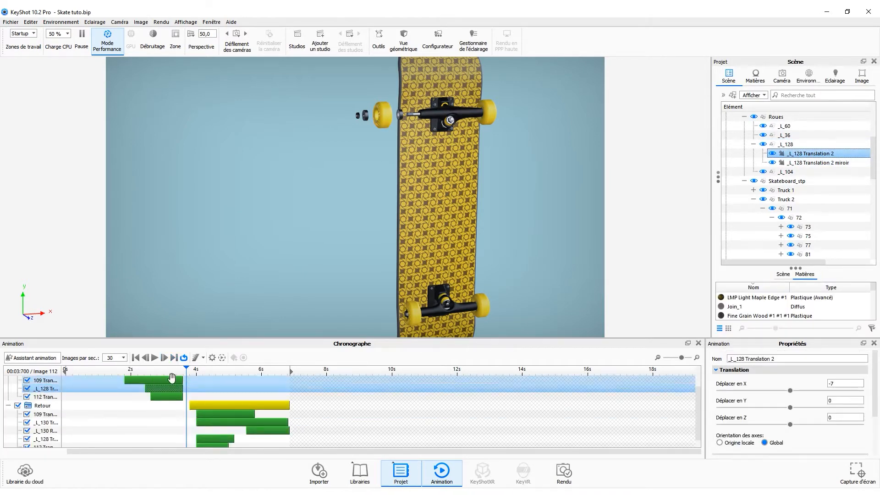
pyautogui.moveTo(117, 369); pyautogui.dragTo(183, 369)
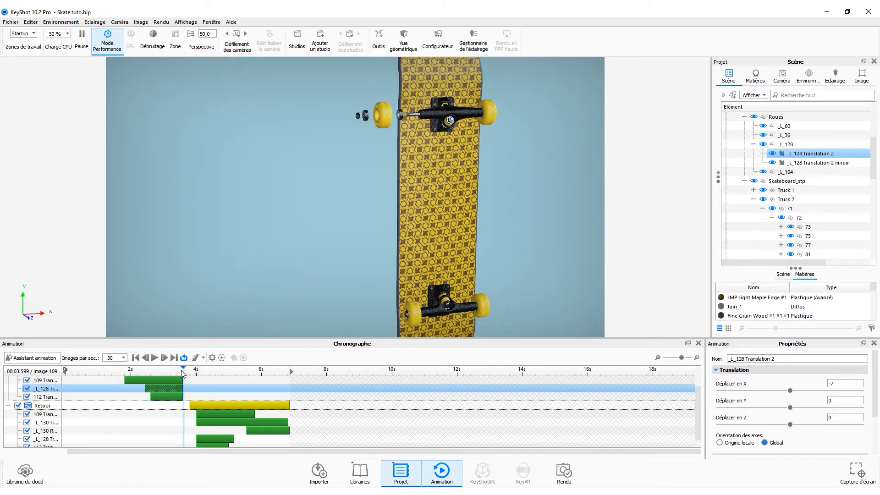
# Examine the wheel's _L_128 Translation 2 miroir animation in the Retour folder and compare it with the original translation
pyautogui.keyDown('ctrl'); pyautogui.click(809, 164); pyautogui.keyUp('ctrl')
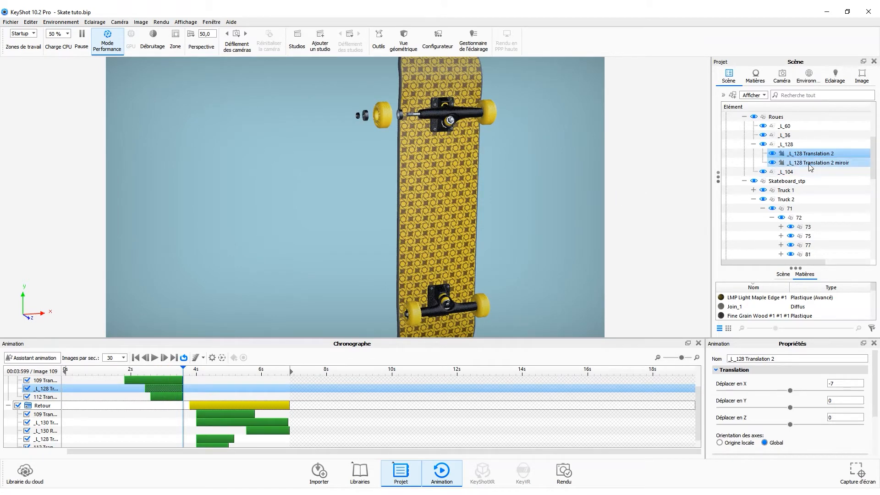
pyautogui.click(809, 163)
pyautogui.moveTo(183, 369); pyautogui.dragTo(255, 368)
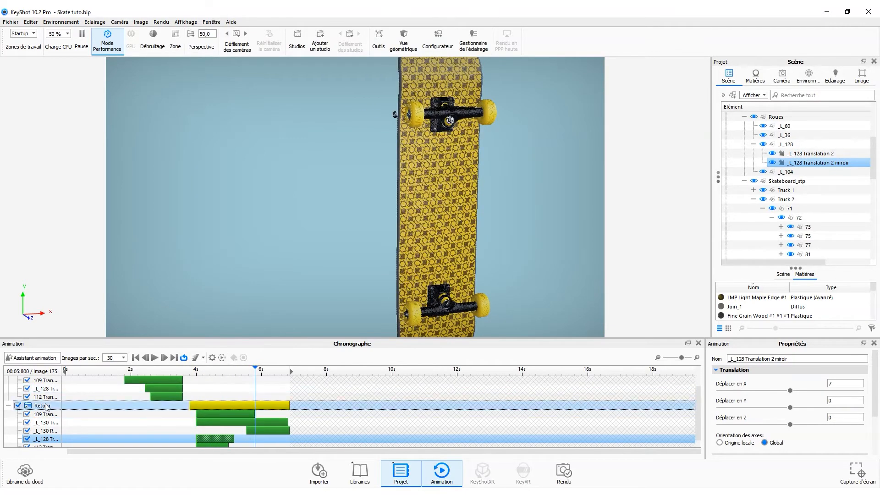
pyautogui.scroll(3, 43, 377)
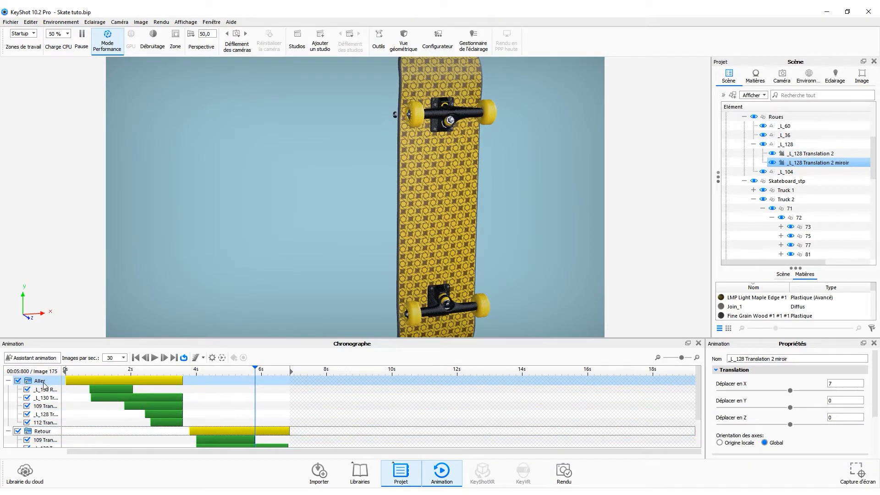
pyautogui.scroll(-4, 45, 387)
pyautogui.keyDown('ctrl'); pyautogui.click(815, 157); pyautogui.keyUp('ctrl')
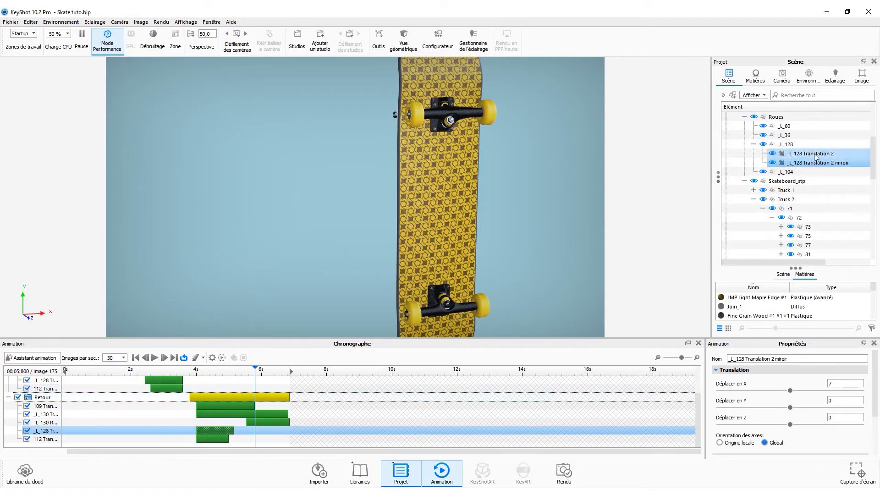
# Copy the _L_128 Translation 2 animation of the detached wheel
pyautogui.click(815, 154)
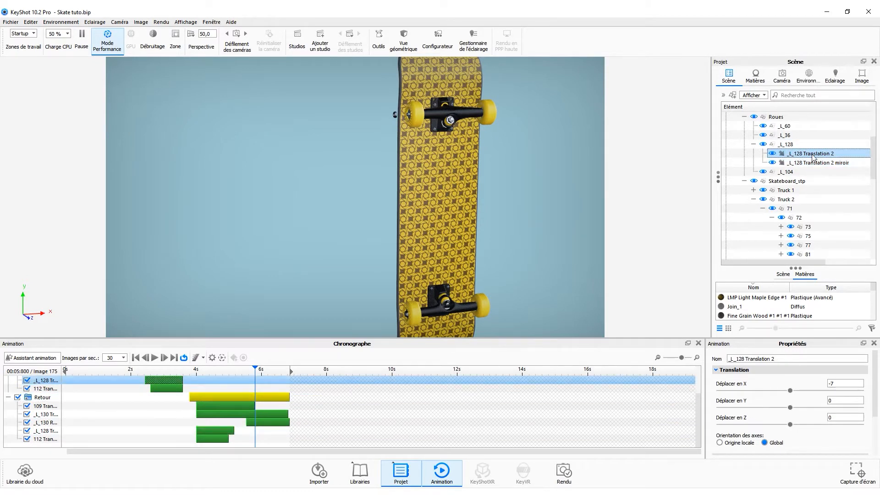
pyautogui.rightClick(805, 155)
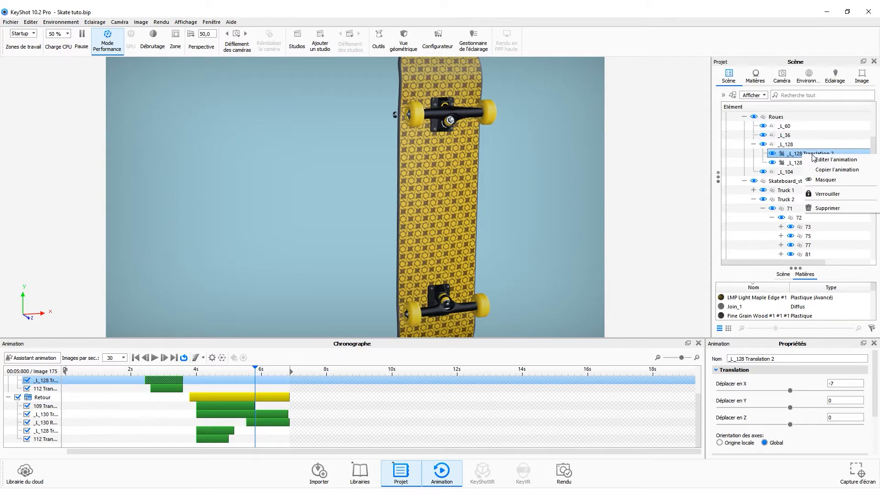
pyautogui.click(837, 170)
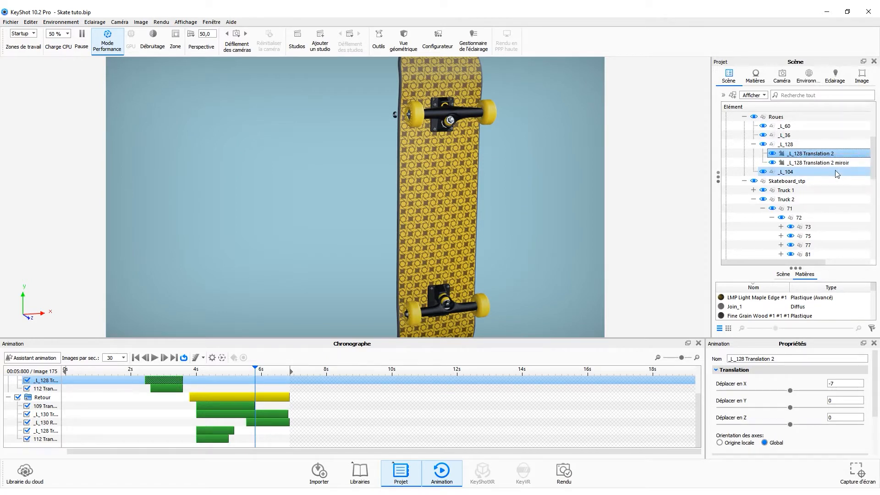
# Paste the copied translation as an independent, unlinked animation onto the lower wheel _L_36
pyautogui.click(417, 319)
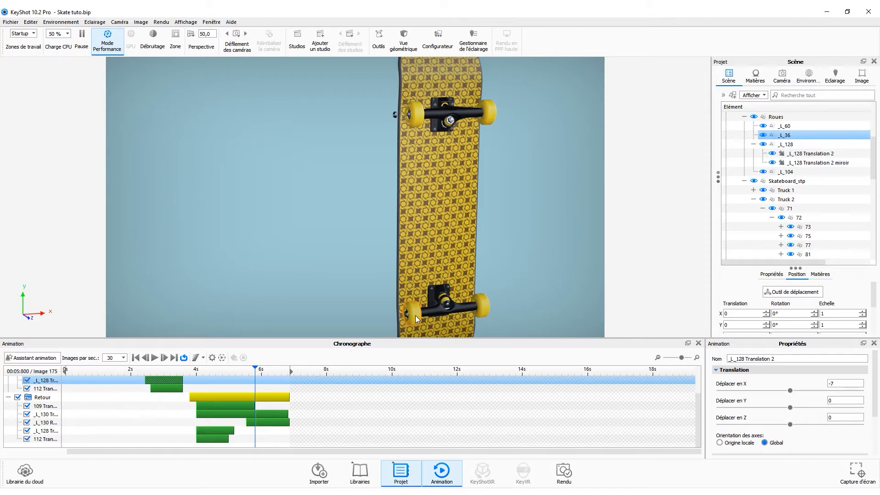
pyautogui.rightClick(812, 136)
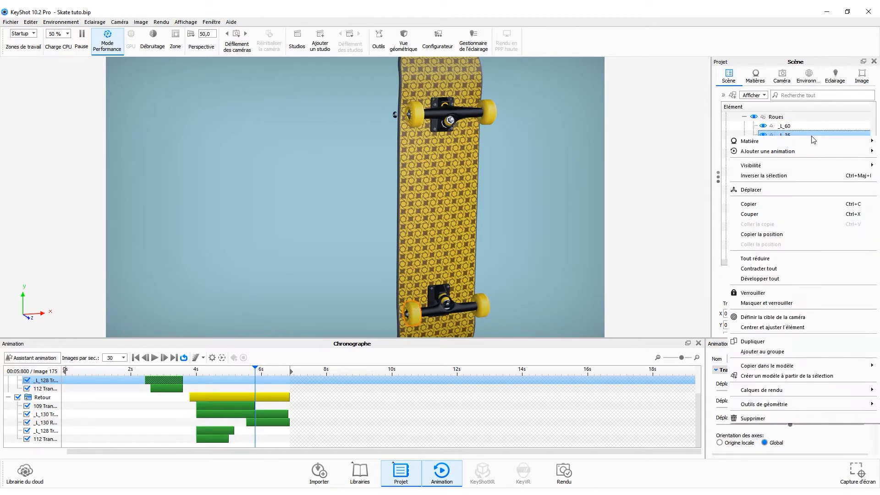
pyautogui.moveTo(800, 156)
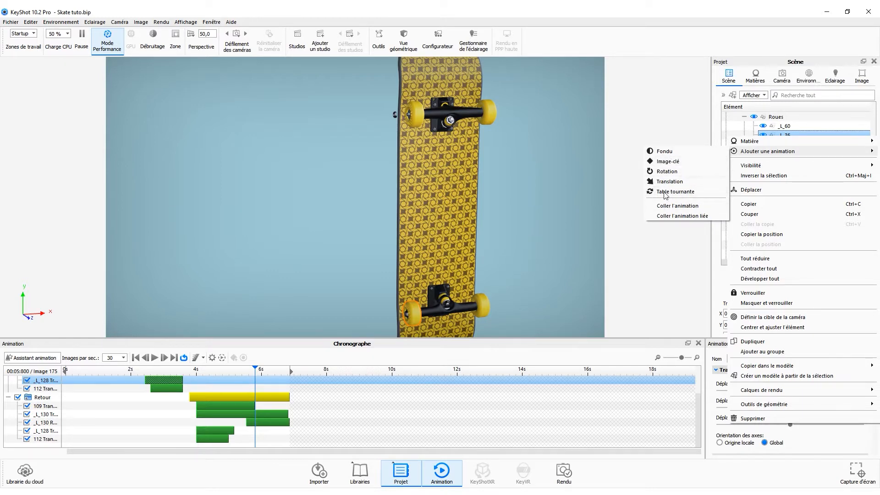
pyautogui.press('Escape')
pyautogui.moveTo(765, 150)
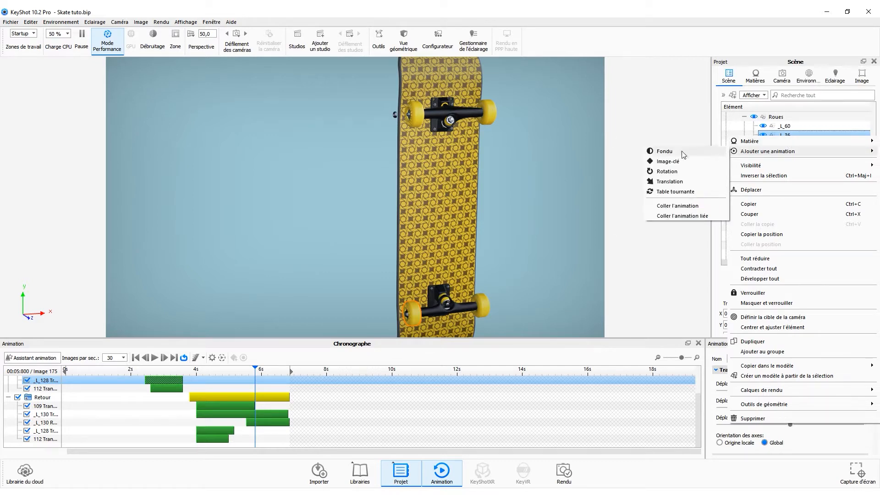
pyautogui.click(678, 206)
# Collapse the Retour folder and scrub through the Aller animations to inspect the pasted wheel translation
pyautogui.click(185, 368)
pyautogui.moveTo(195, 366); pyautogui.dragTo(87, 366)
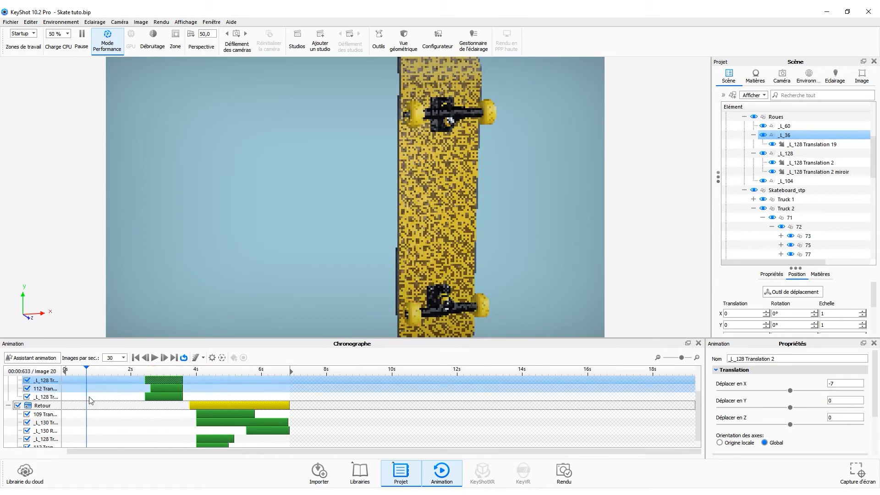
pyautogui.click(9, 406)
pyautogui.click(8, 382)
pyautogui.click(8, 382)
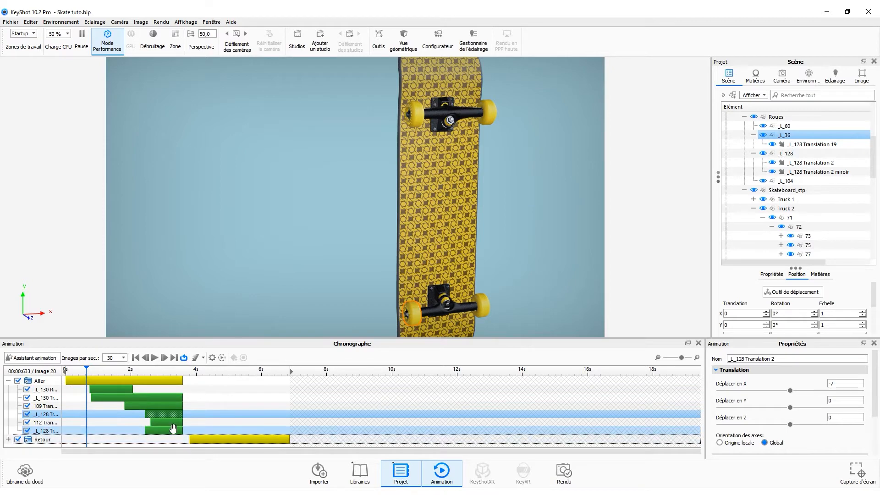
pyautogui.moveTo(110, 369); pyautogui.dragTo(141, 379)
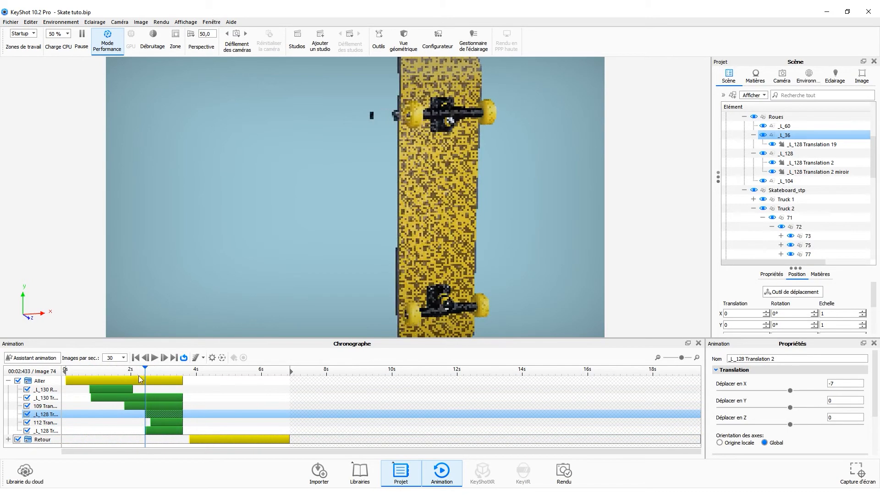
# Move the pasted wheel translation out of the Aller folder to the timeline's top level and collapse both animation folders
pyautogui.click(154, 430)
pyautogui.moveTo(150, 430); pyautogui.dragTo(45, 443)
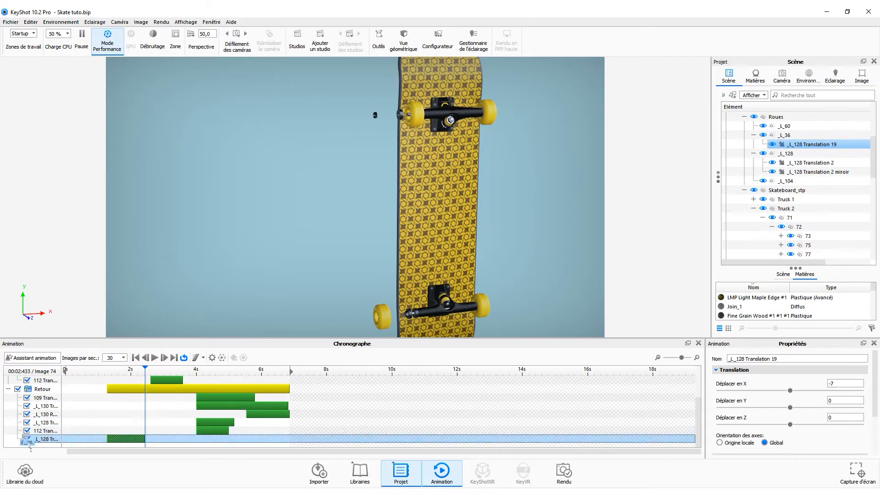
pyautogui.click(8, 389)
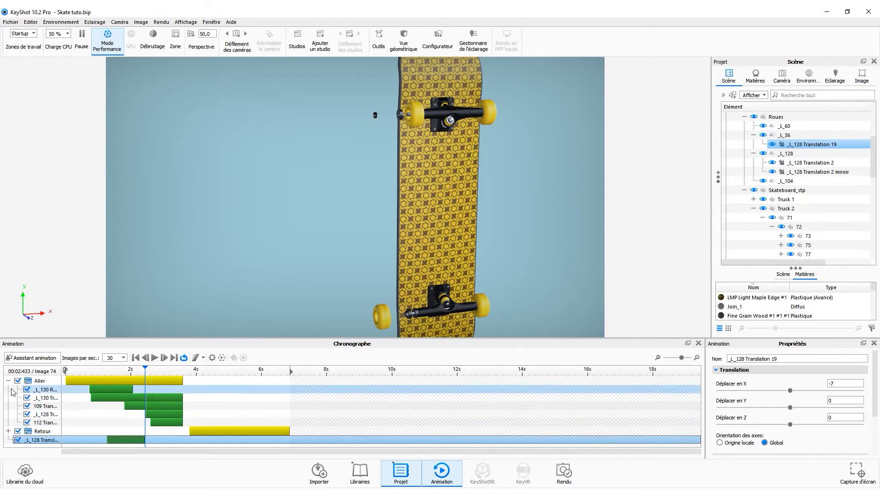
pyautogui.click(8, 380)
# Reposition the lower wheel's translation on the timeline so it runs from about 0.8 s to 2 s
pyautogui.click(133, 369)
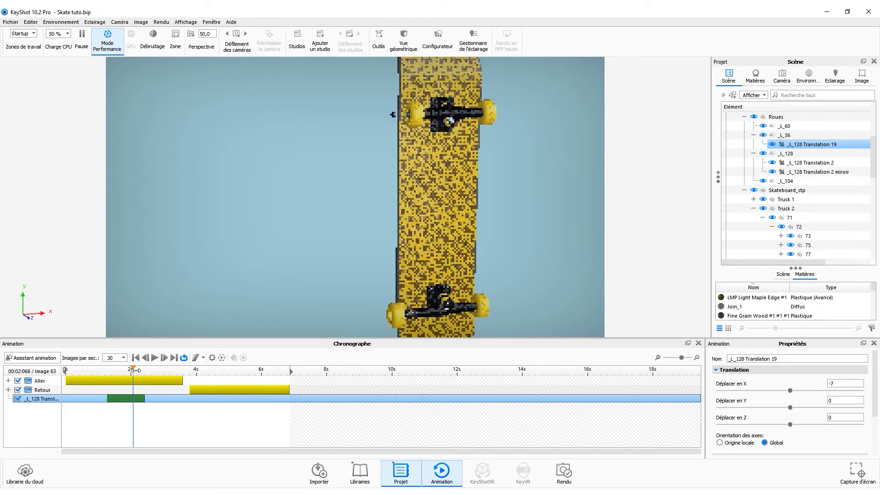
pyautogui.moveTo(124, 398); pyautogui.dragTo(83, 398)
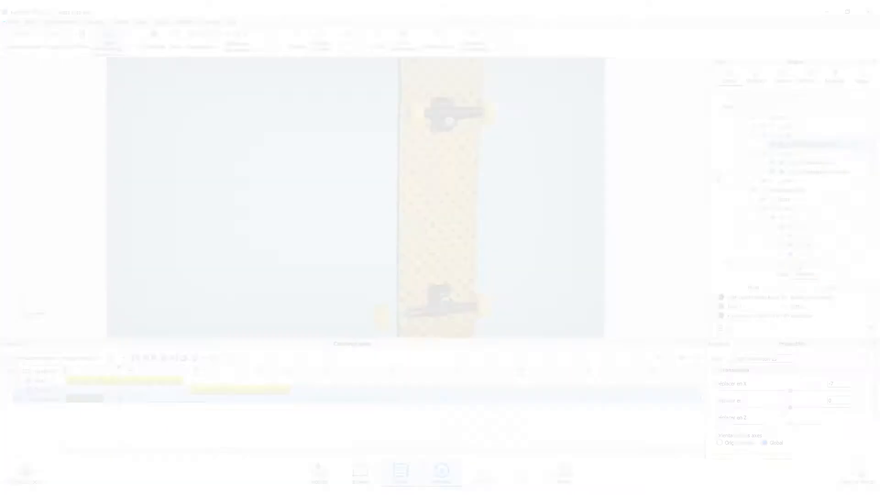
pyautogui.click(110, 413)
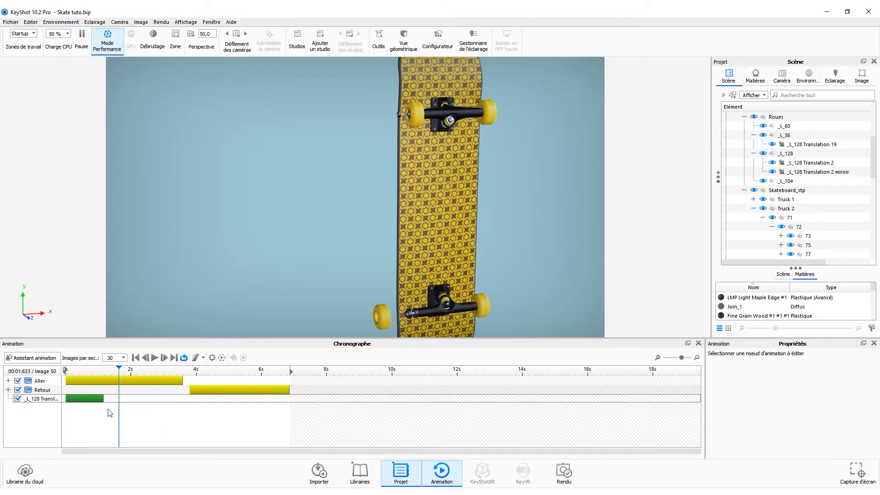
pyautogui.click(91, 399)
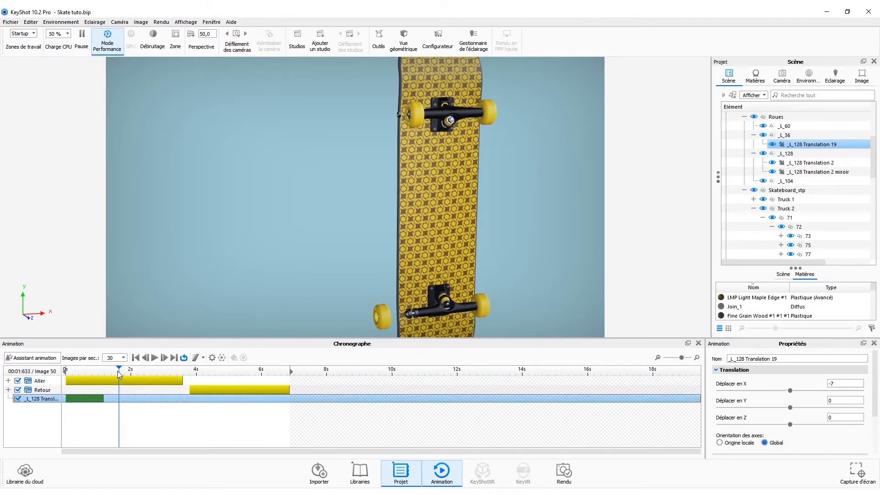
pyautogui.moveTo(84, 398); pyautogui.dragTo(109, 397)
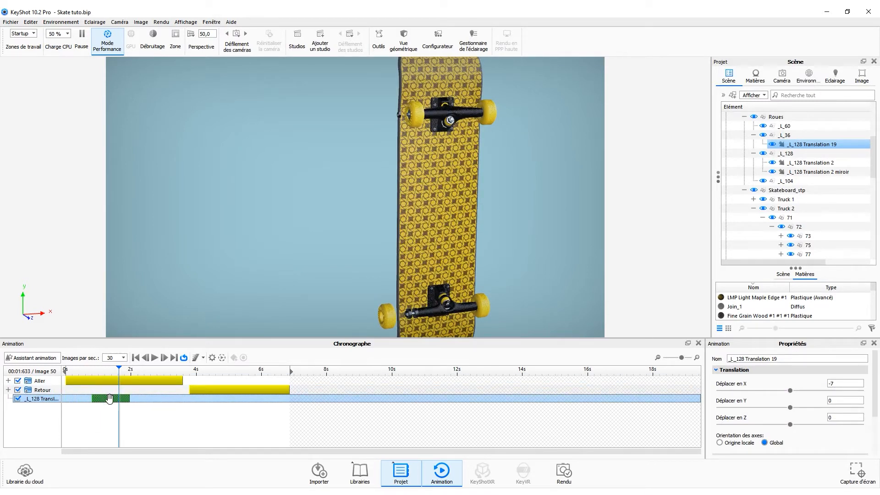
pyautogui.click(832, 383)
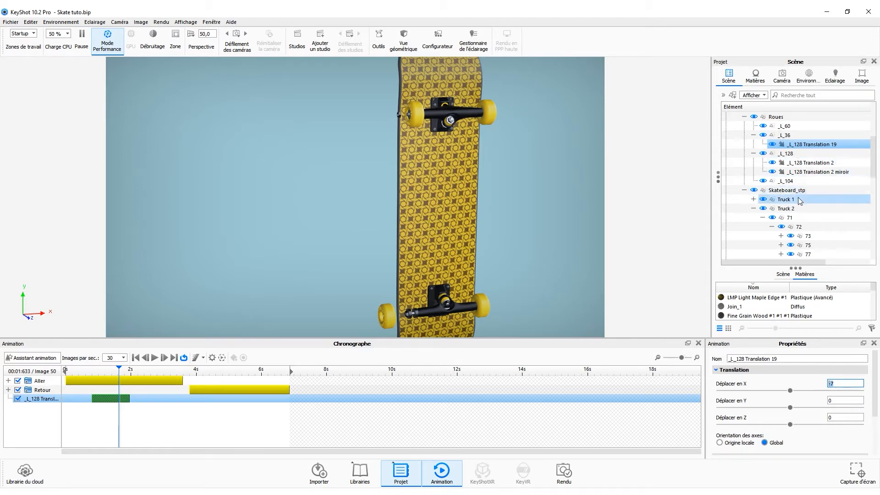
# Review the animation types offered by the animation wizard and cancel it without adding one
pyautogui.scroll(4, 794, 217)
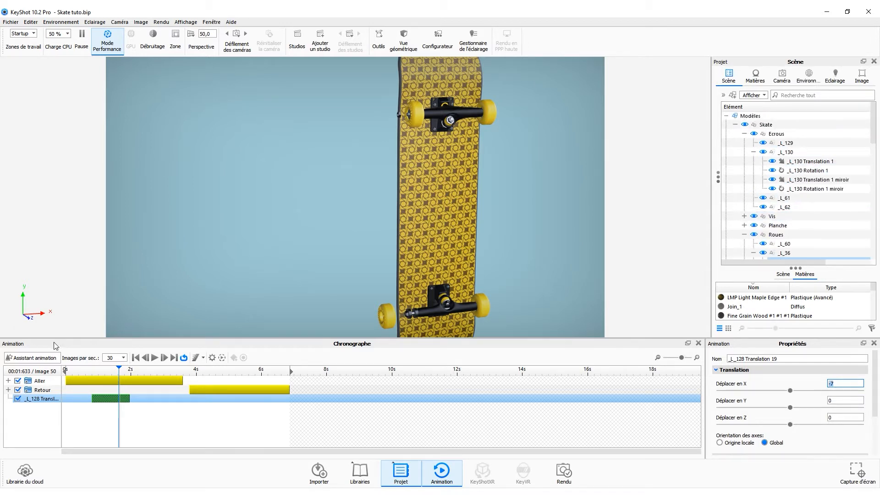
pyautogui.click(23, 358)
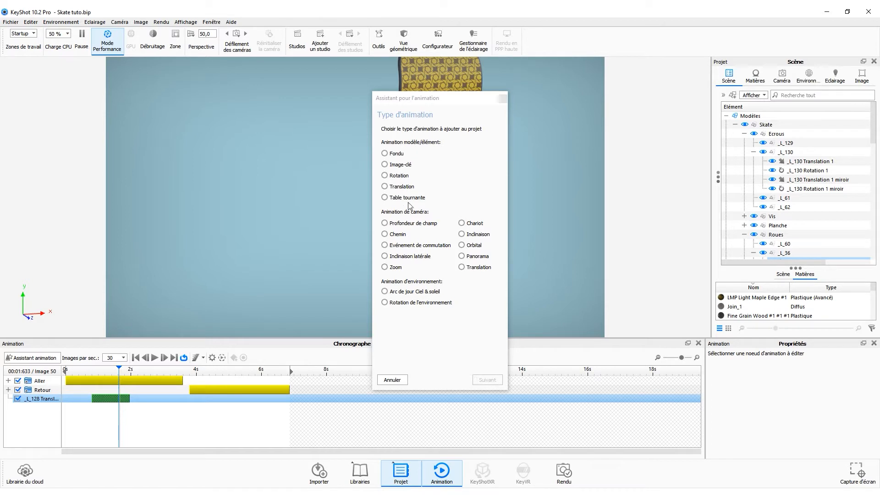
pyautogui.click(393, 379)
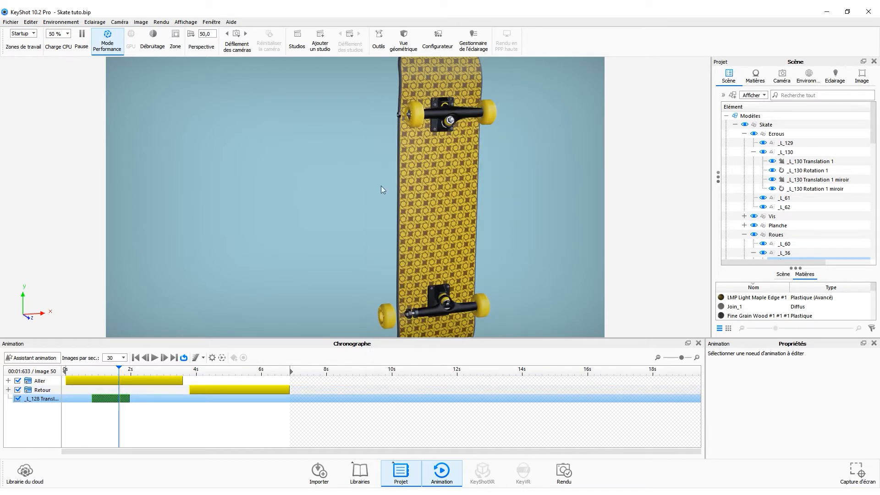
# Open the material graph for the upper yellow wheel's _L_60 #1 plastic material
pyautogui.doubleClick(418, 113)
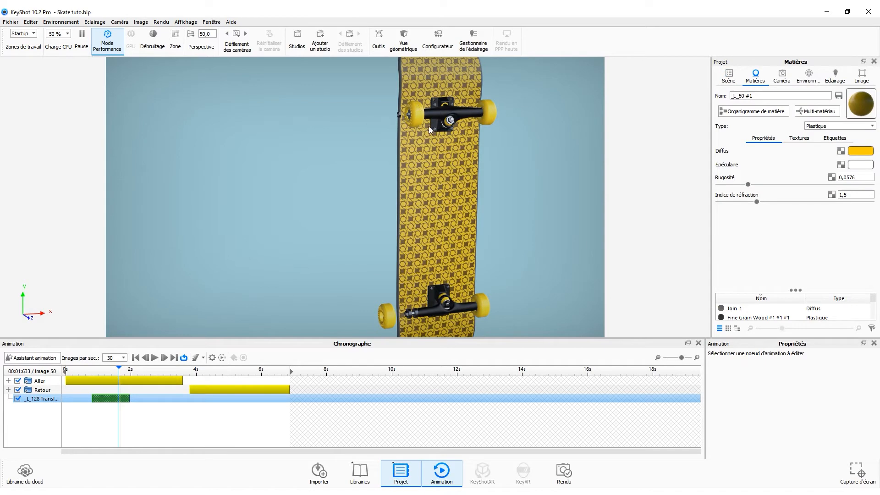
pyautogui.scroll(8, 420, 116)
pyautogui.moveTo(422, 117); pyautogui.dragTo(435, 223, button='middle')
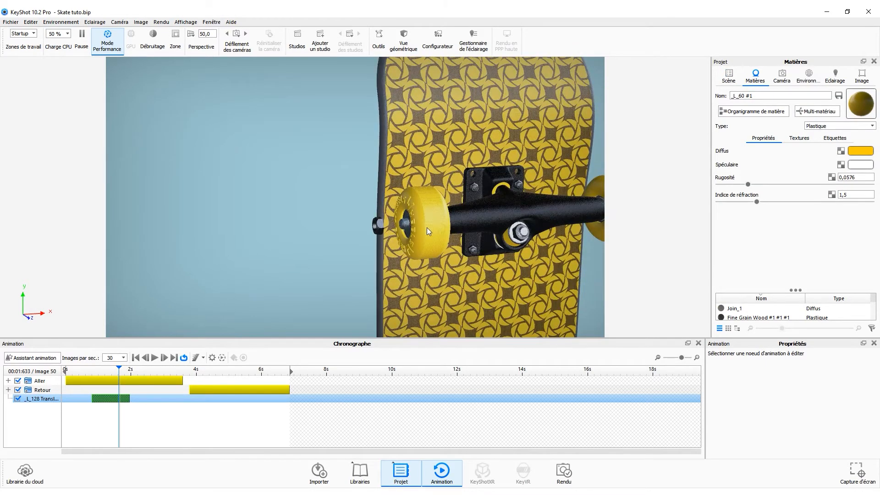
pyautogui.click(752, 112)
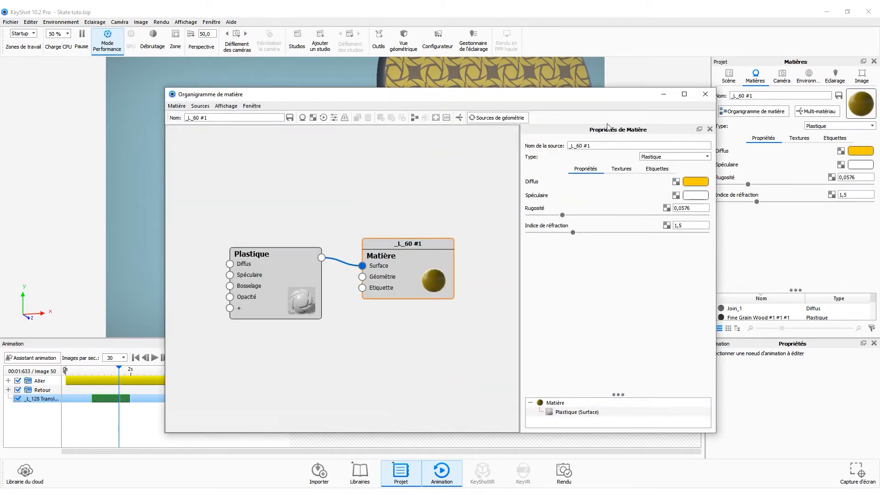
# Add a Fondu de courbe node and a Fondu entre couleurs node to the graph and arrange them below the Plastique node
pyautogui.rightClick(359, 340)
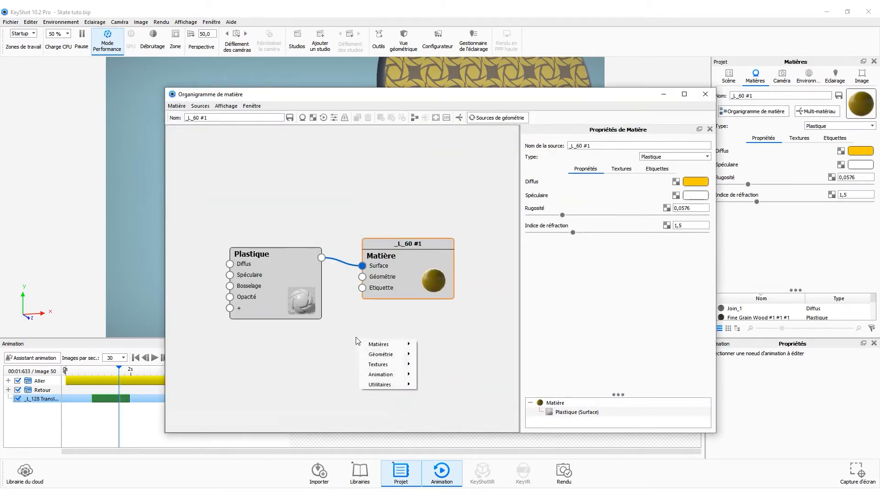
pyautogui.moveTo(386, 377)
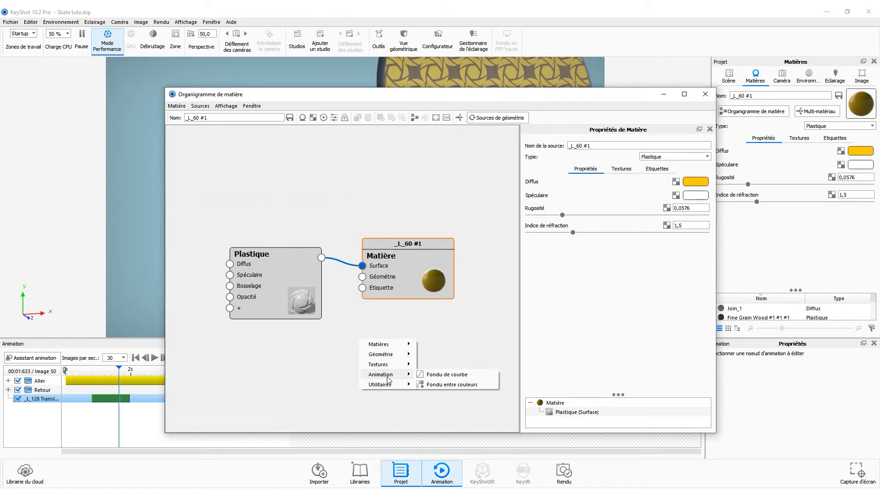
pyautogui.click(444, 375)
pyautogui.rightClick(418, 358)
pyautogui.moveTo(451, 444)
pyautogui.click(543, 448)
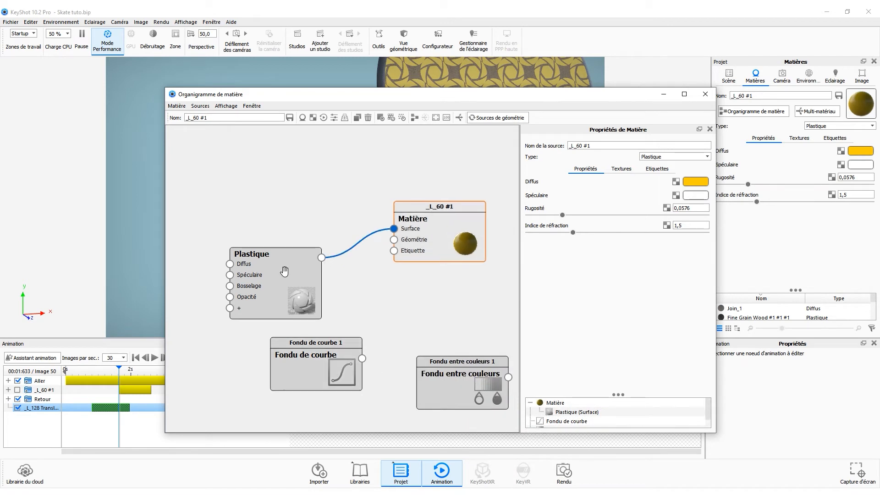
pyautogui.moveTo(285, 271); pyautogui.dragTo(336, 187)
pyautogui.moveTo(339, 349); pyautogui.dragTo(312, 276)
pyautogui.moveTo(467, 388); pyautogui.dragTo(294, 363)
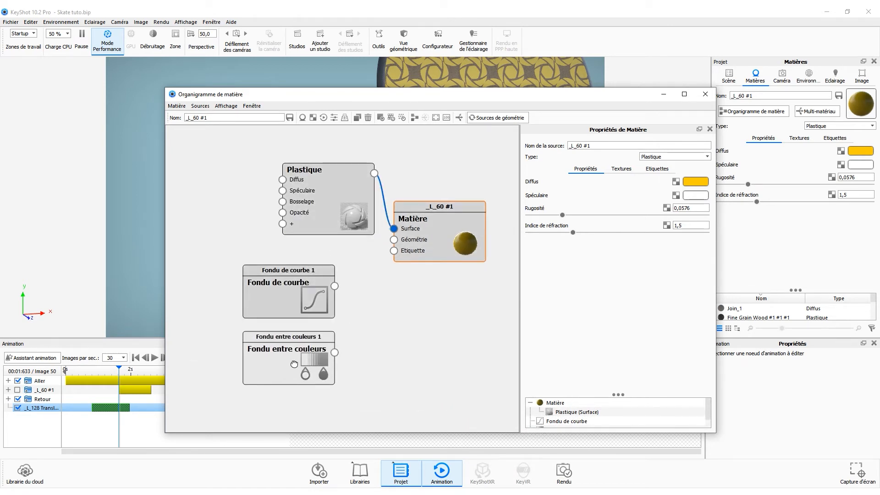
# Examine the properties of the Fondu de courbe and Fondu entre couleurs nodes, including the curve's animation settings
pyautogui.click(299, 296)
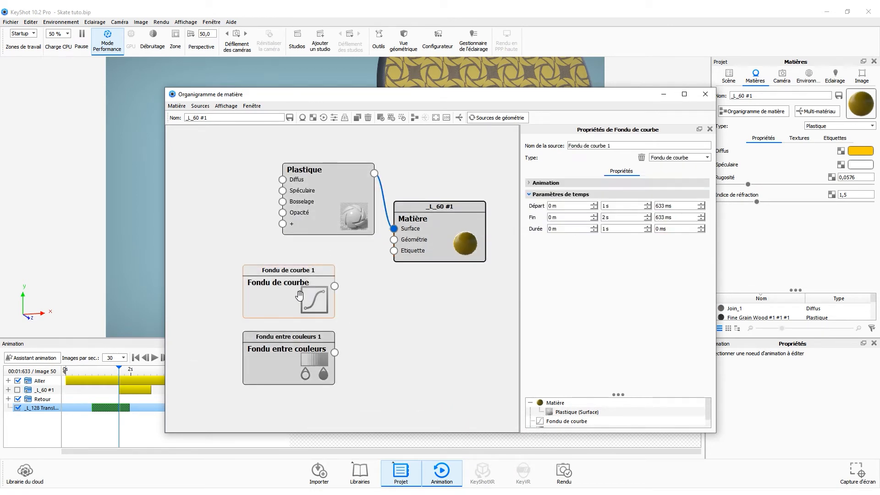
pyautogui.click(538, 183)
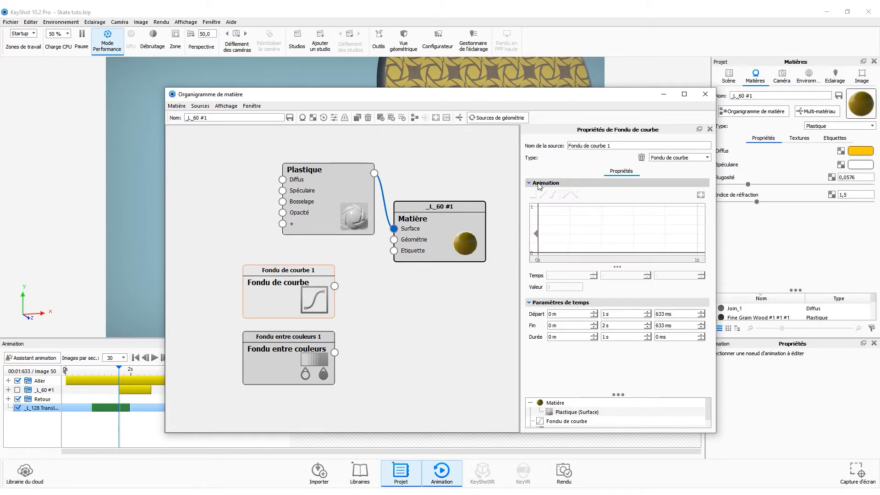
pyautogui.click(292, 366)
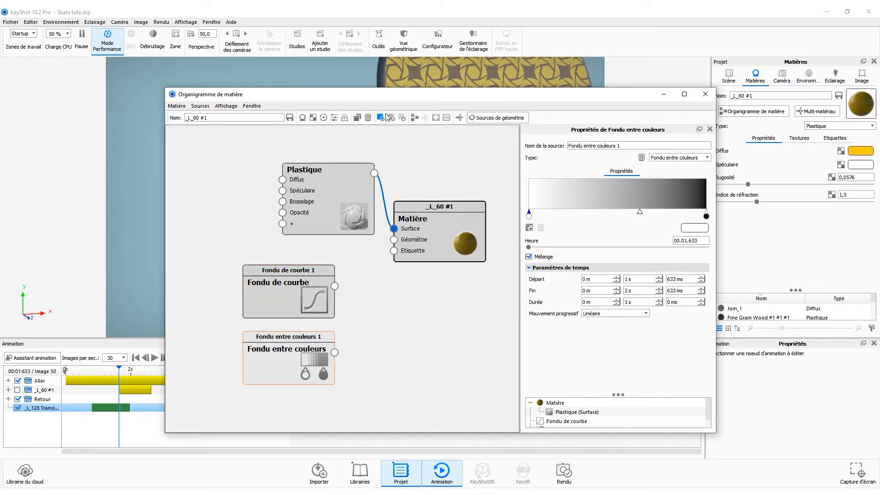
# Move the graph window clear of the wheel and connect the Fondu entre couleurs node to the Plastique node's Diffus input
pyautogui.moveTo(388, 94); pyautogui.dragTo(430, 240)
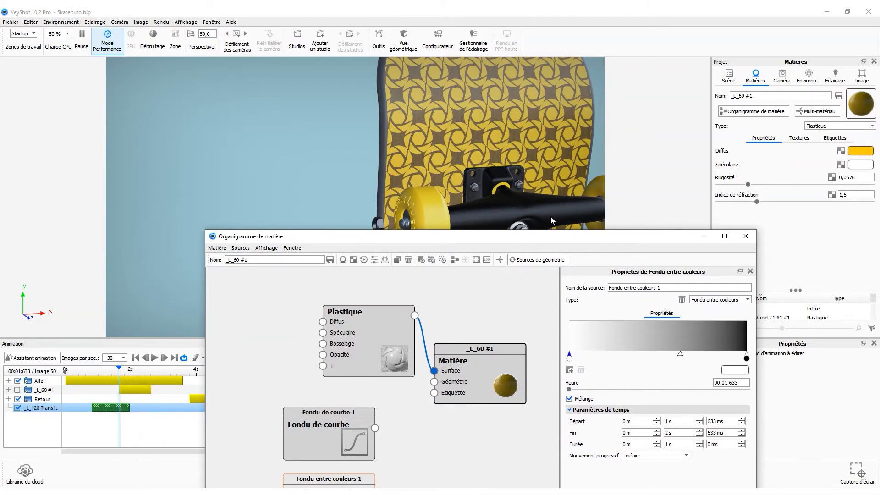
pyautogui.moveTo(489, 240); pyautogui.dragTo(492, 174)
pyautogui.moveTo(340, 361); pyautogui.dragTo(445, 421)
pyautogui.moveTo(363, 445); pyautogui.dragTo(322, 385)
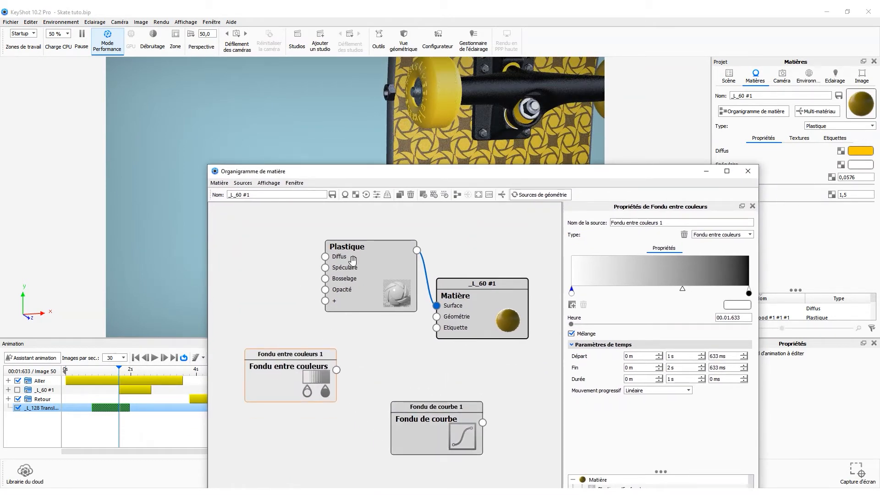
pyautogui.moveTo(326, 366); pyautogui.dragTo(290, 352)
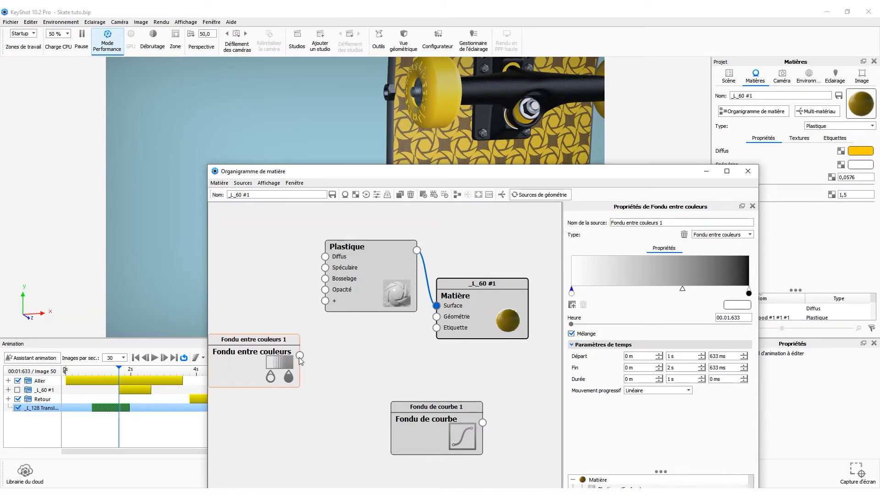
pyautogui.moveTo(300, 356); pyautogui.dragTo(274, 279)
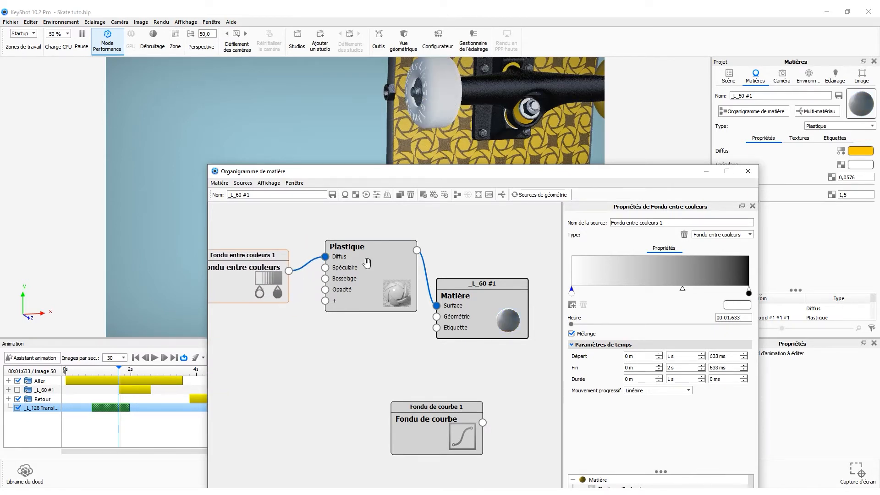
# Expand the _L_60 #1 animation group in the timeline and delete the unconnected Fondu de courbe node from the graph
pyautogui.moveTo(400, 176); pyautogui.dragTo(176, 205)
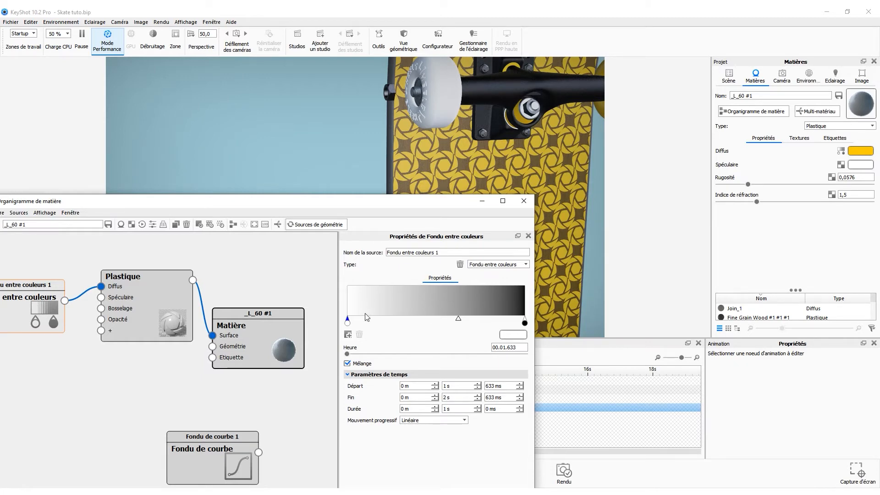
pyautogui.moveTo(267, 205); pyautogui.dragTo(620, 82)
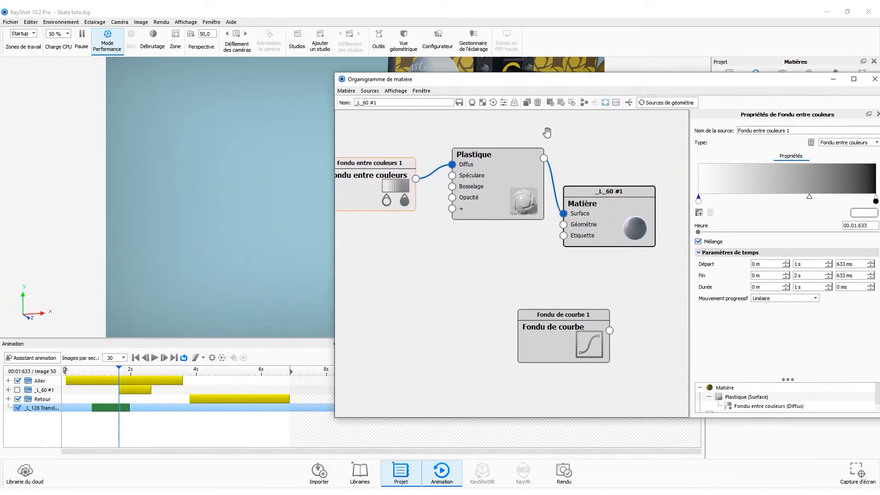
pyautogui.click(9, 389)
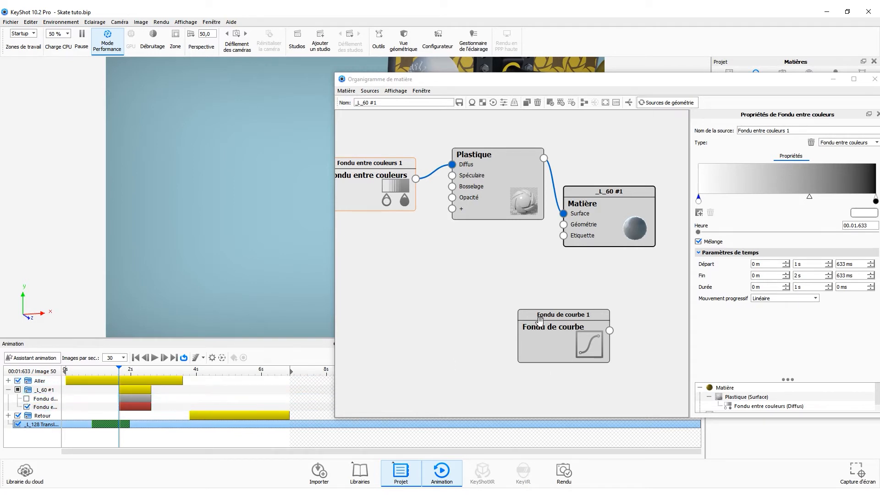
pyautogui.moveTo(549, 335); pyautogui.dragTo(496, 338)
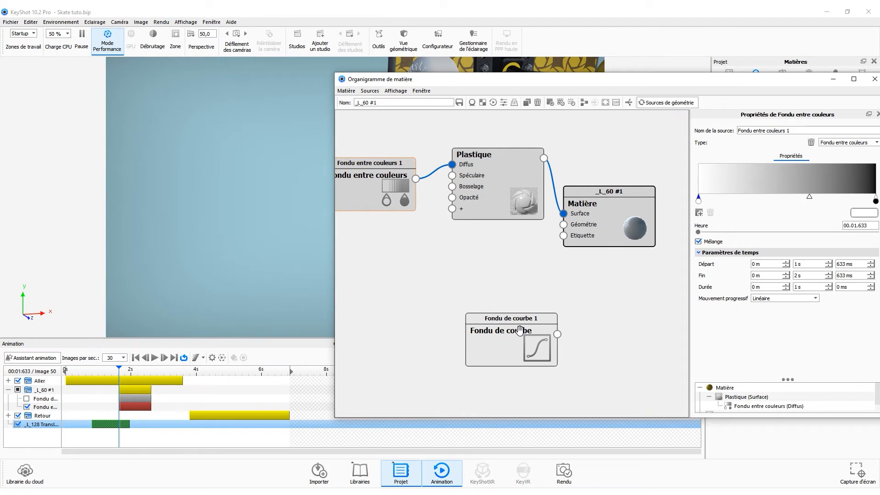
pyautogui.press('Delete')
pyautogui.click(30, 400)
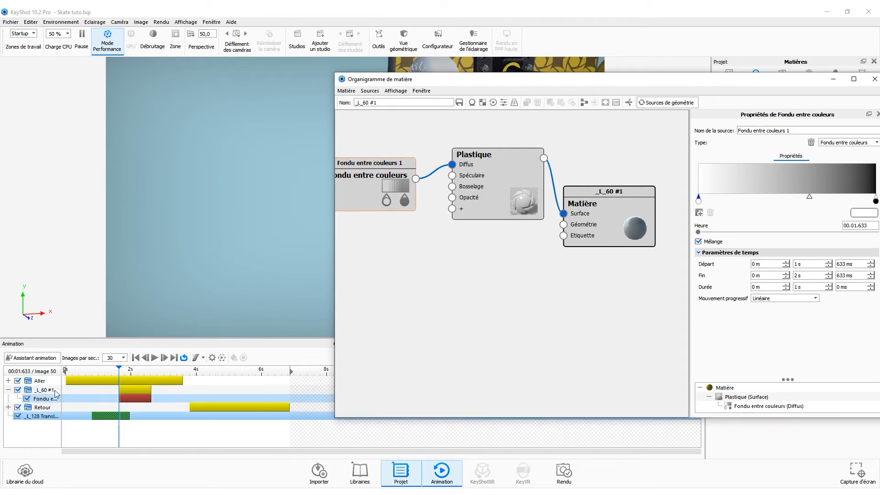
# Add a Fondu de courbe node to the _L_60 #1 graph, check its timeline entry and delete the node again
pyautogui.rightClick(421, 265)
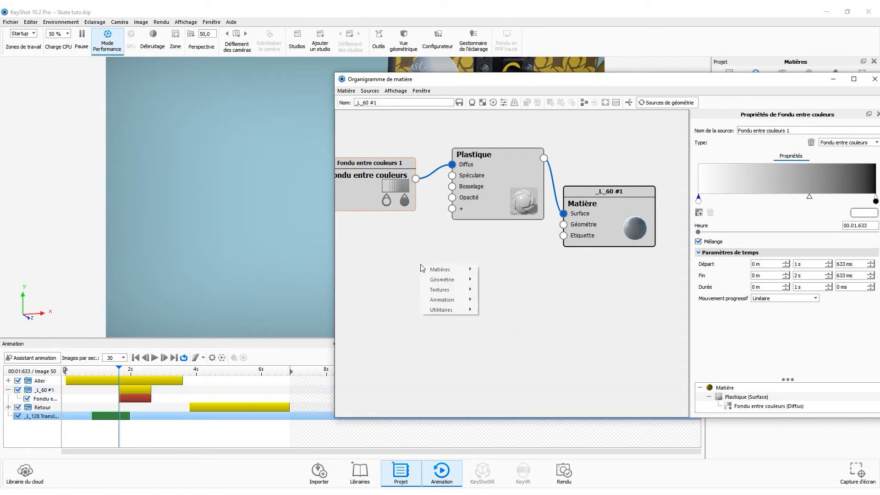
pyautogui.moveTo(450, 303)
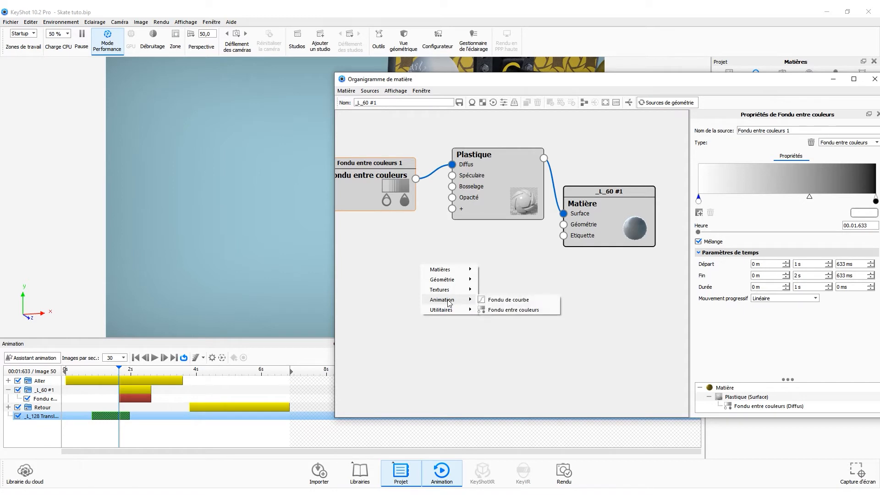
pyautogui.click(506, 299)
pyautogui.click(47, 388)
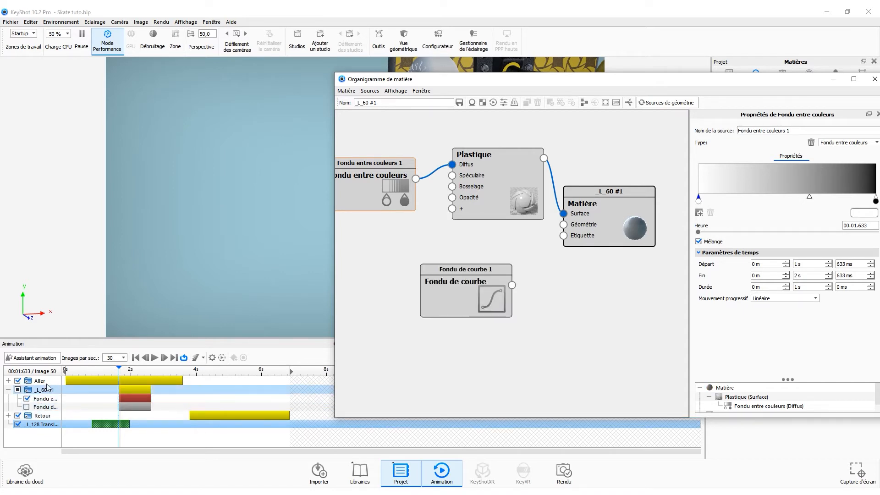
pyautogui.rightClick(478, 301)
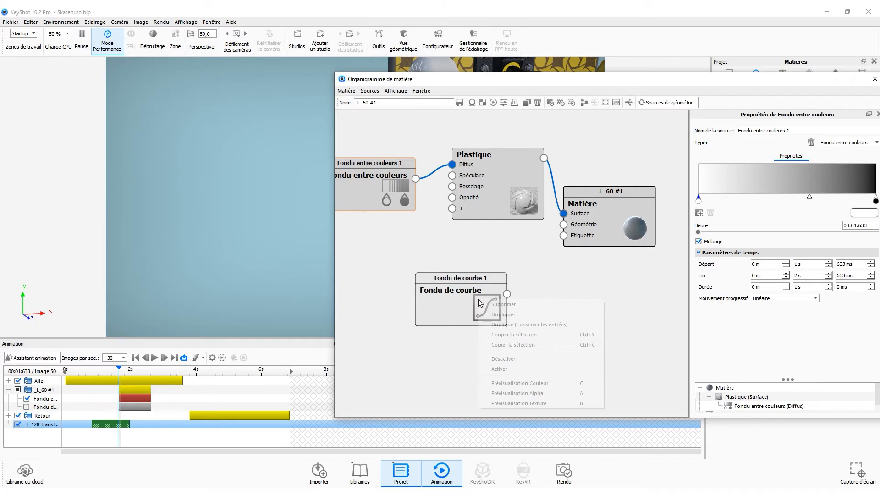
pyautogui.click(506, 302)
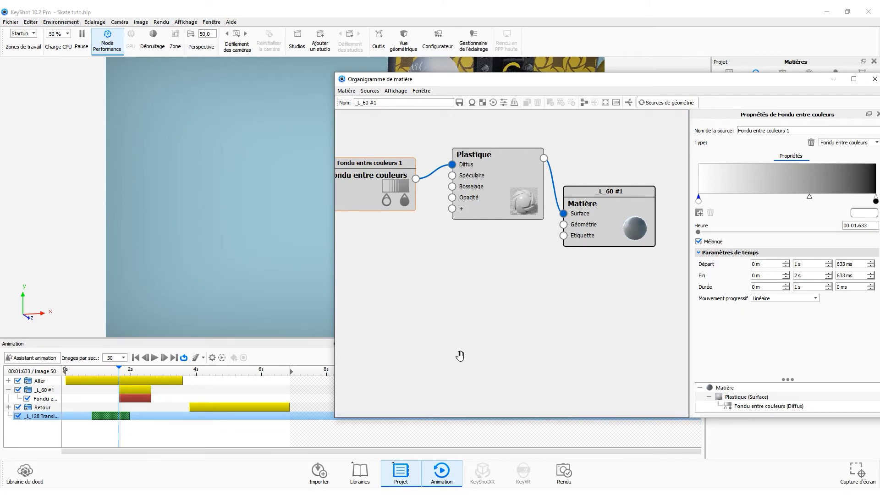
# Reposition the Fondu entre couleurs node below Plastique's level, clear the graph window from the wheel and preview the colour fade along the timeline
pyautogui.moveTo(389, 188); pyautogui.dragTo(402, 240)
pyautogui.moveTo(477, 77); pyautogui.dragTo(442, 179)
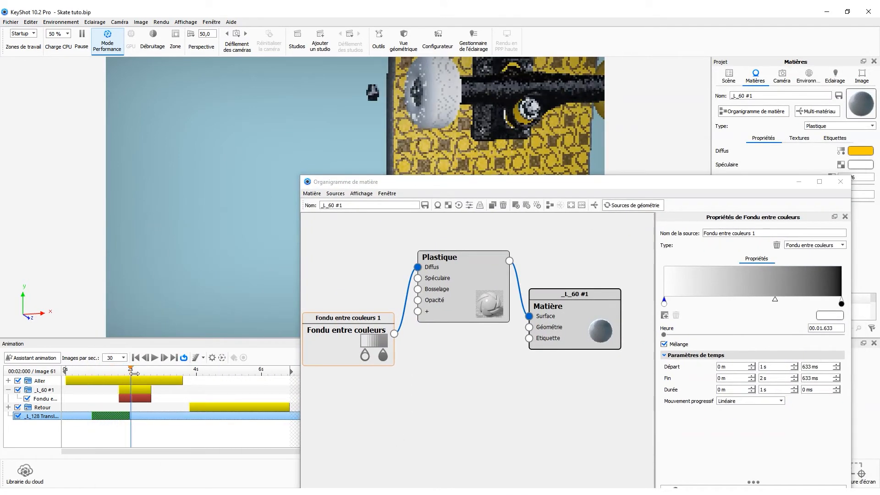
pyautogui.moveTo(201, 257); pyautogui.dragTo(132, 252)
pyautogui.click(117, 370)
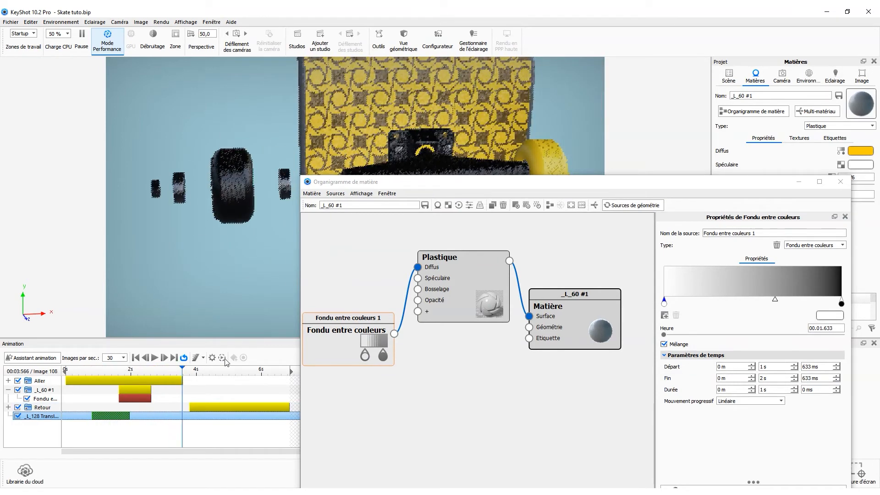
# Shift the colour gradient's midpoint toward its start and set the starting colour to salmon red
pyautogui.moveTo(785, 214); pyautogui.dragTo(763, 214)
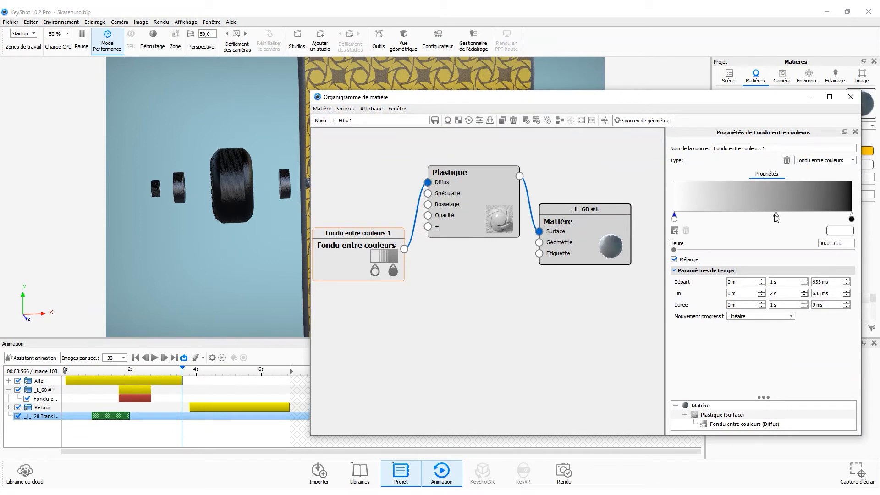
pyautogui.doubleClick(674, 216)
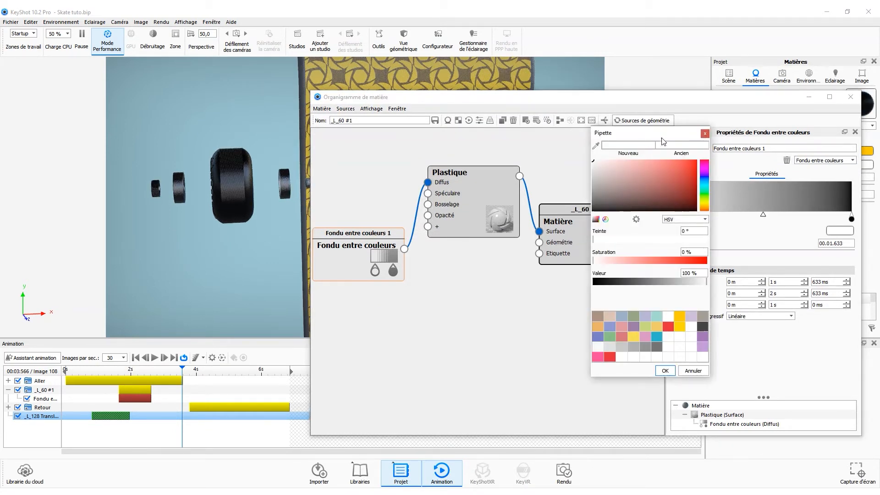
pyautogui.click(600, 197)
pyautogui.click(597, 397)
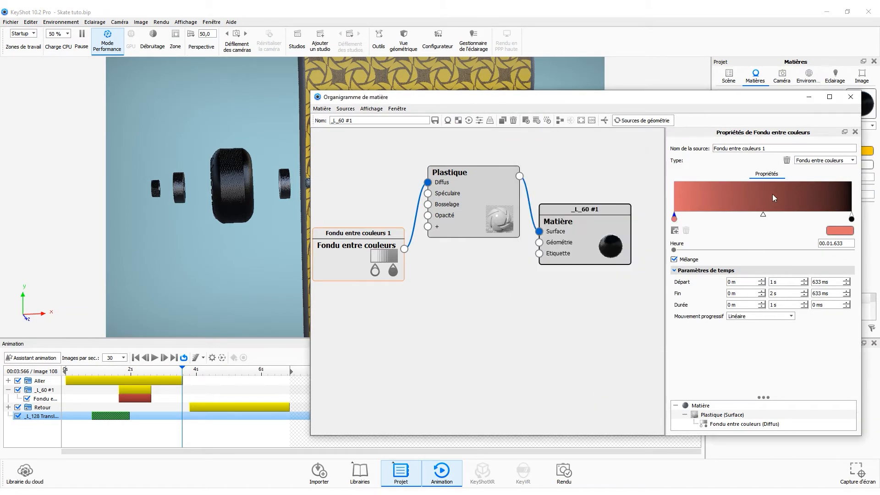
# Set the ending colour of the Fondu entre couleurs gradient to bright yellow
pyautogui.doubleClick(851, 219)
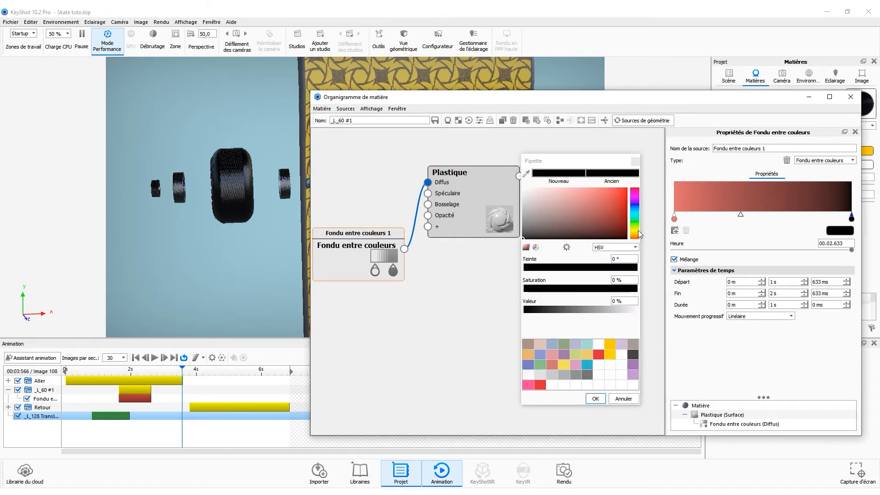
pyautogui.click(638, 230)
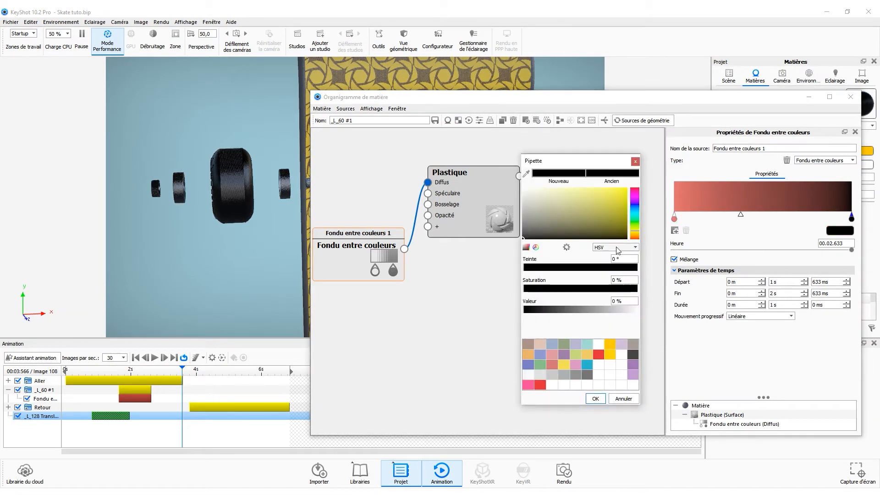
pyautogui.click(625, 189)
pyautogui.click(595, 399)
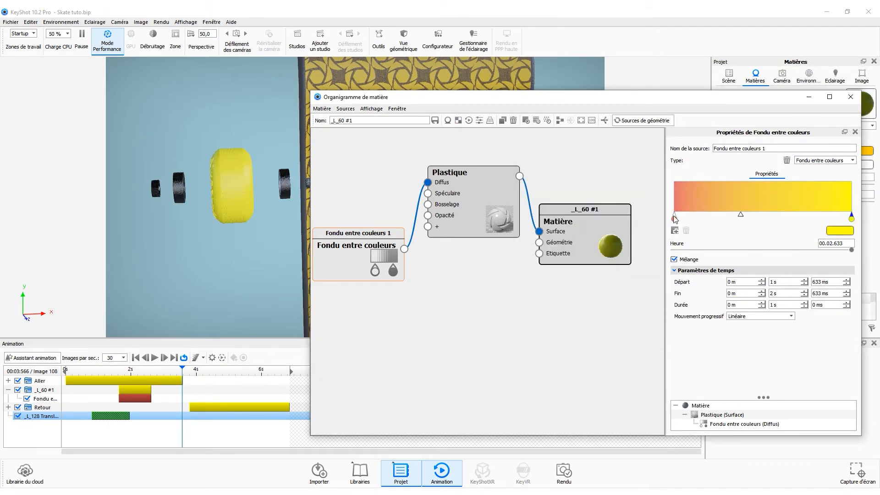
# Move the graph window off the wheel and scrub the timeline to examine the two-colour fade
pyautogui.click(93, 369)
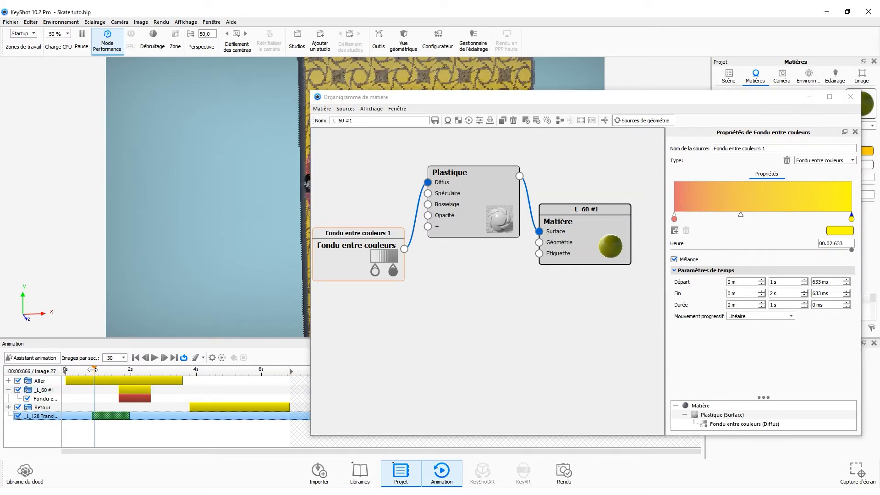
pyautogui.moveTo(380, 97); pyautogui.dragTo(440, 86)
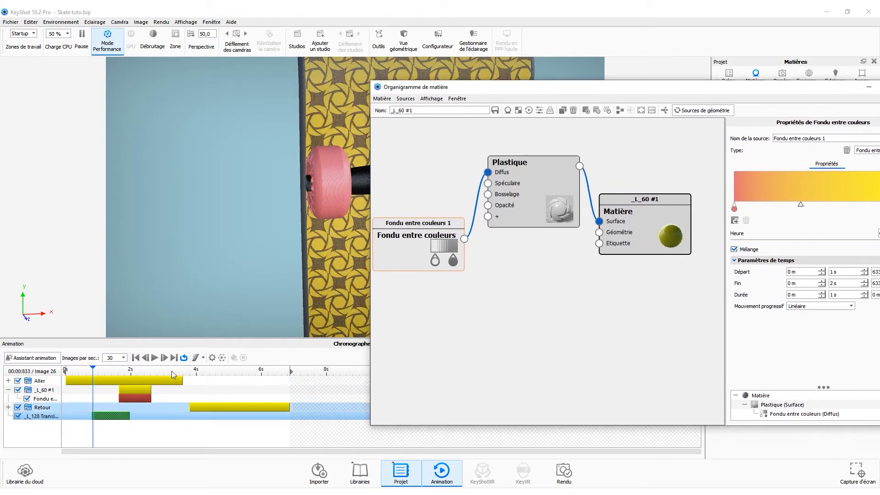
pyautogui.moveTo(125, 374); pyautogui.dragTo(171, 375)
# Add an intermediate colour key at 00.02.133 in the gradient and set its colour to cyan
pyautogui.moveTo(628, 88); pyautogui.dragTo(534, 76)
pyautogui.moveTo(707, 194); pyautogui.dragTo(726, 195)
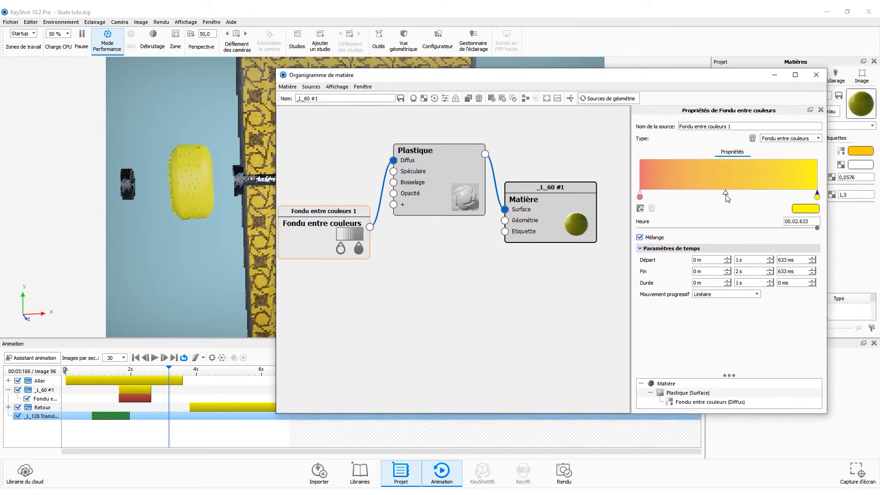
pyautogui.click(641, 209)
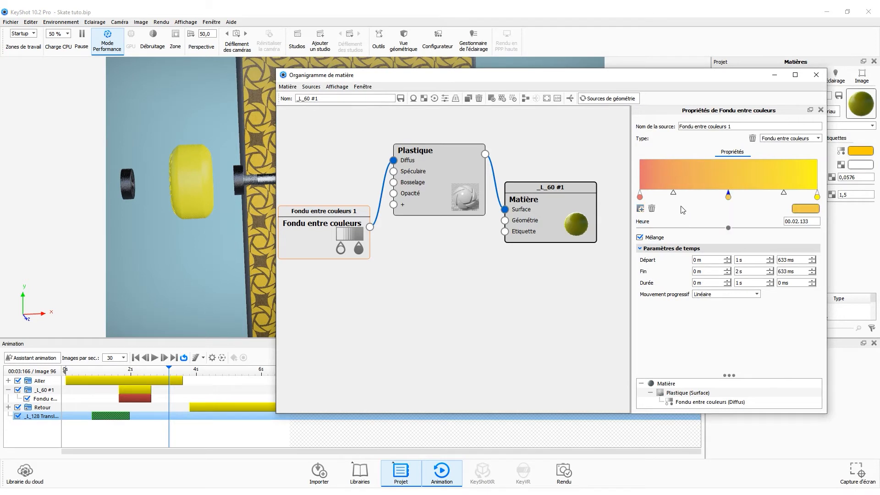
pyautogui.doubleClick(728, 197)
pyautogui.click(637, 218)
pyautogui.click(595, 398)
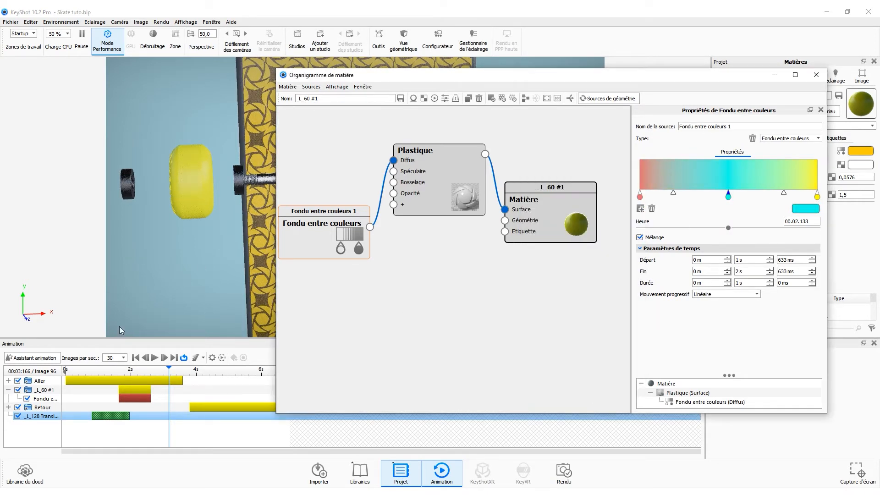
# Scrub the timeline through the wheel animation to examine the three-colour fade
pyautogui.moveTo(82, 380); pyautogui.dragTo(172, 376)
pyautogui.moveTo(362, 76); pyautogui.dragTo(412, 76)
pyautogui.moveTo(94, 369); pyautogui.dragTo(170, 369)
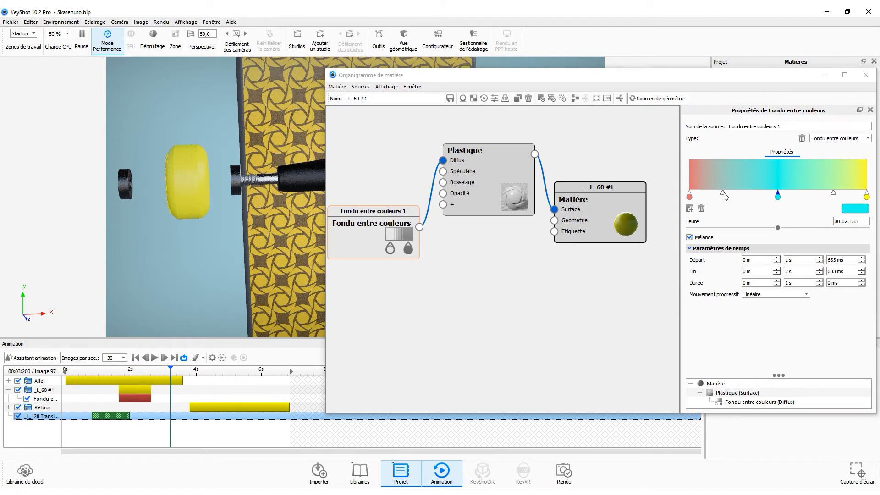
# Set the colour fade's Mouvement progressif to Accélération et décélération and preview it on the timeline
pyautogui.click(764, 295)
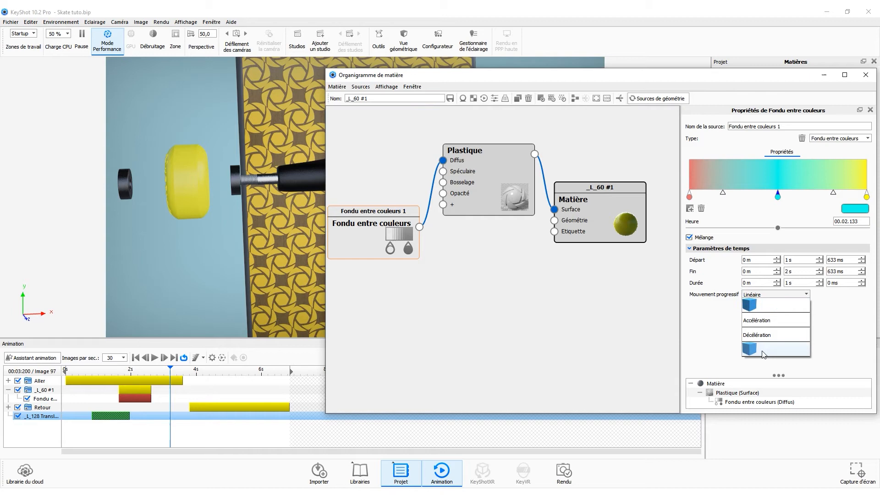
pyautogui.click(773, 349)
pyautogui.moveTo(99, 371)
pyautogui.mouseDown()
pyautogui.moveTo(165, 372)
pyautogui.moveTo(96, 381)
pyautogui.mouseUp()
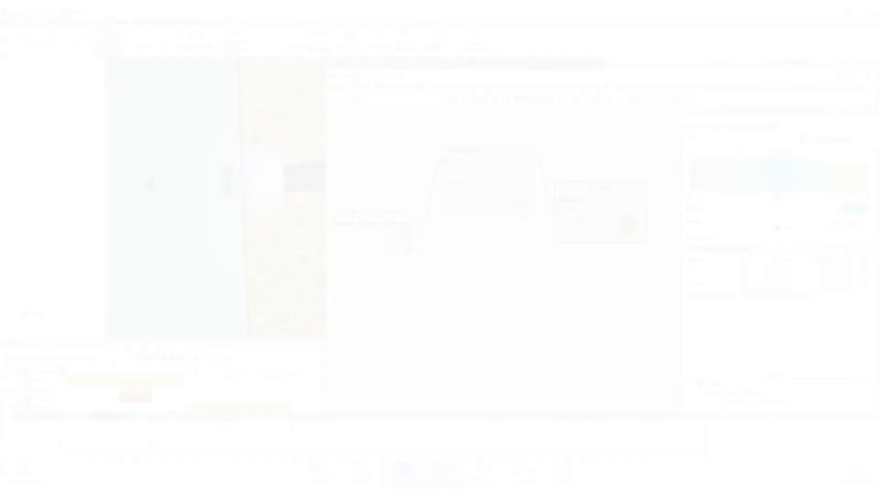
# Add another Fondu de courbe node to the wheel material's graph, rearrange the fade nodes and remove the curve node
pyautogui.rightClick(407, 297)
pyautogui.moveTo(450, 391)
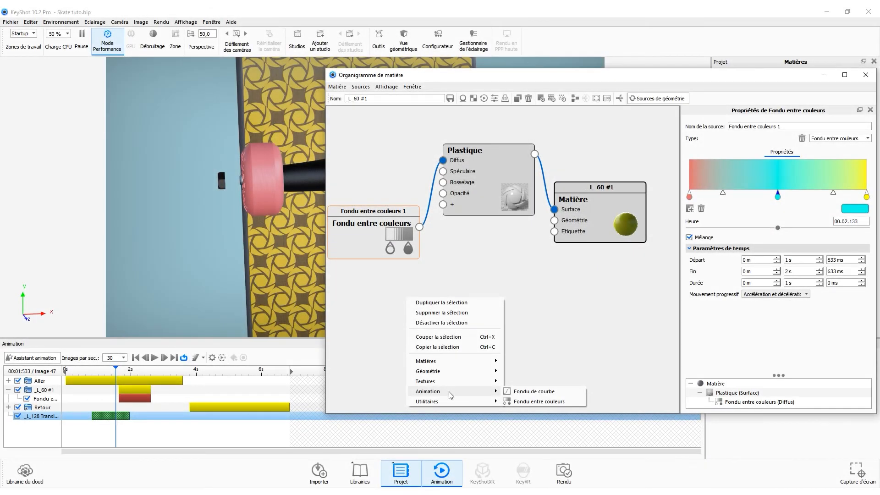
pyautogui.click(534, 391)
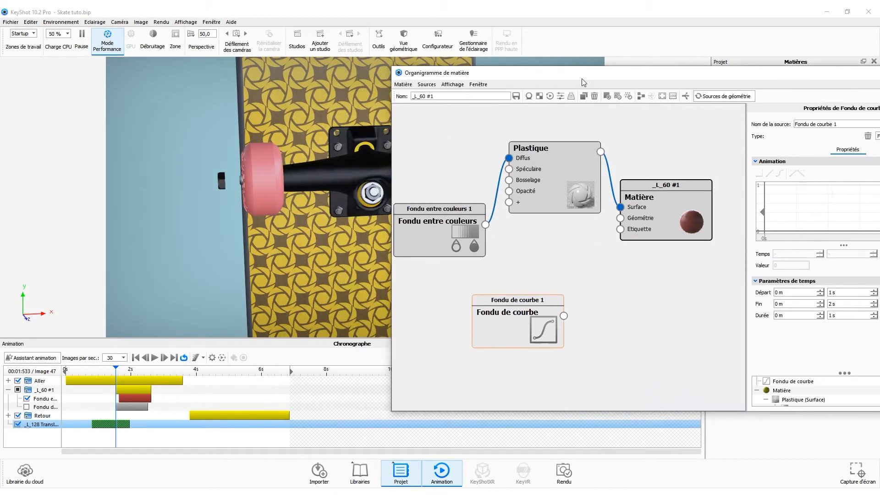
pyautogui.moveTo(512, 316); pyautogui.dragTo(445, 281)
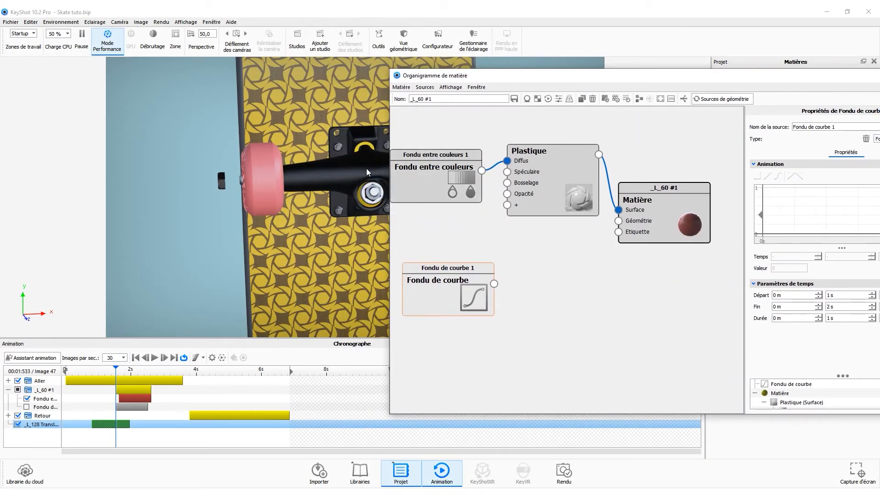
pyautogui.press('Delete')
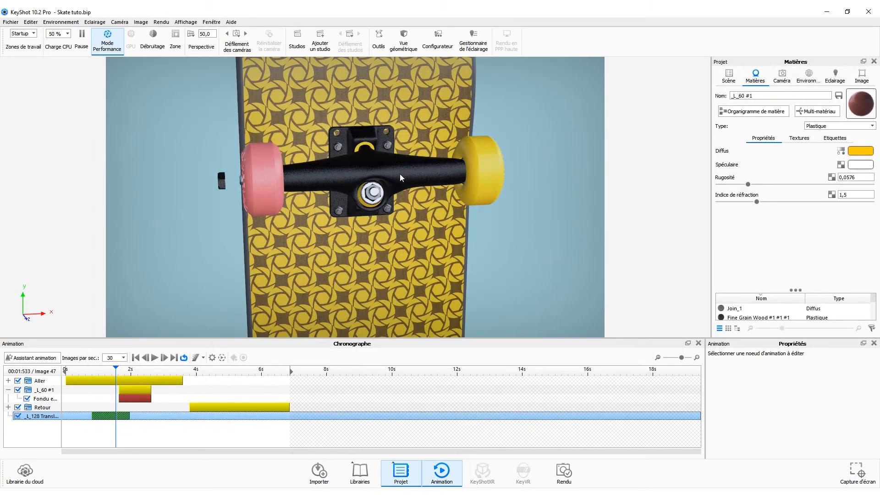
# Open the material graph for the black truck axle's _L_3 paint material
pyautogui.doubleClick(432, 172)
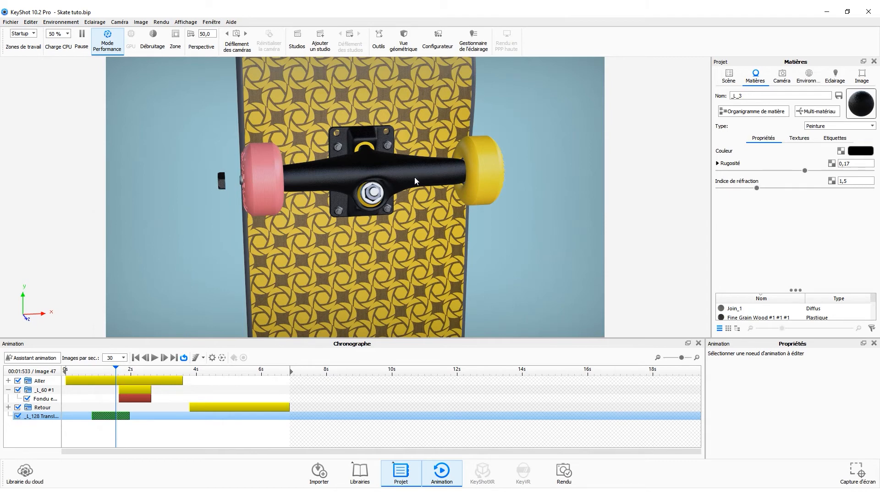
pyautogui.click(764, 114)
pyautogui.moveTo(448, 106); pyautogui.dragTo(491, 87)
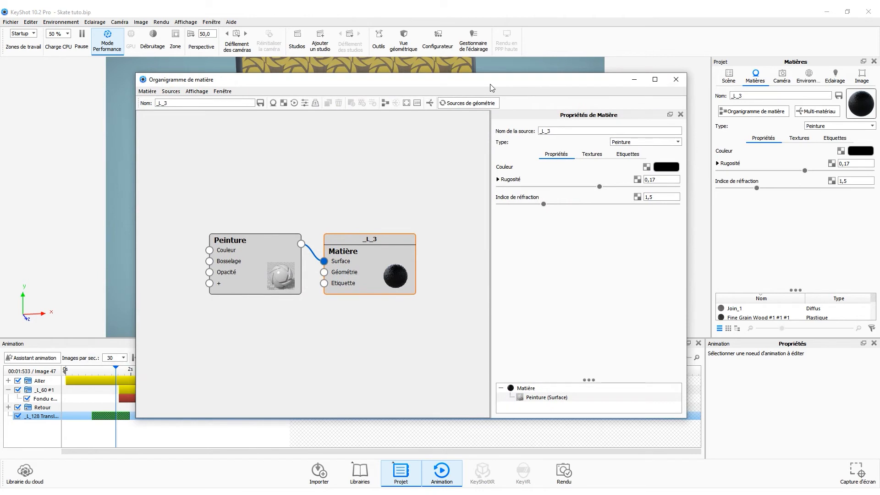
# Add a Fondu de courbe node to the _L_3 graph and bring the truck into view above the graph window
pyautogui.rightClick(261, 332)
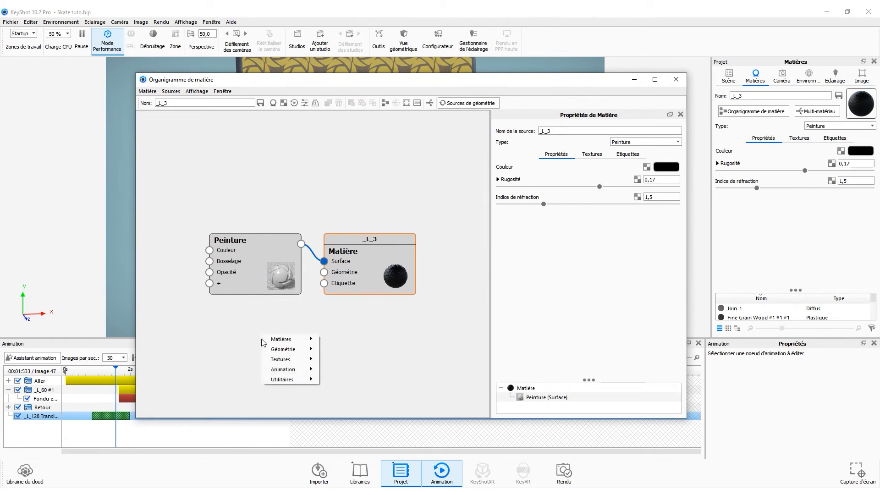
pyautogui.moveTo(298, 369)
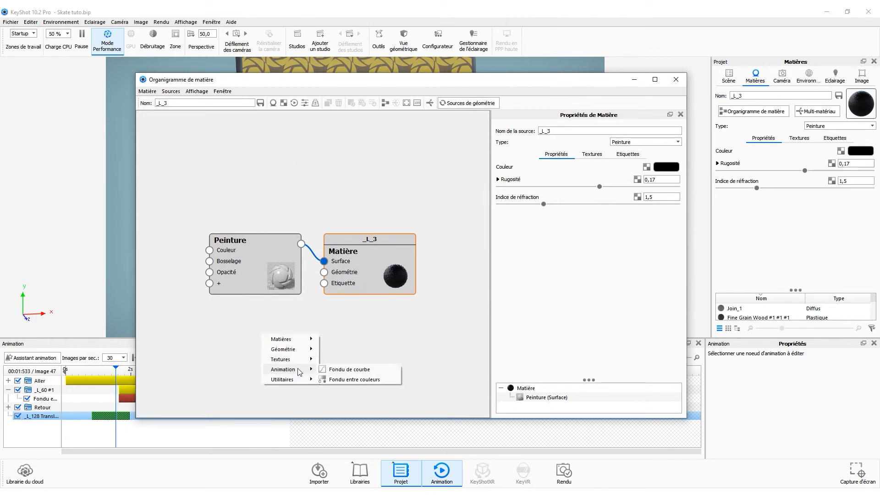
pyautogui.click(359, 369)
pyautogui.moveTo(415, 81); pyautogui.dragTo(517, 214)
pyautogui.moveTo(416, 184); pyautogui.dragTo(405, 140, button='middle')
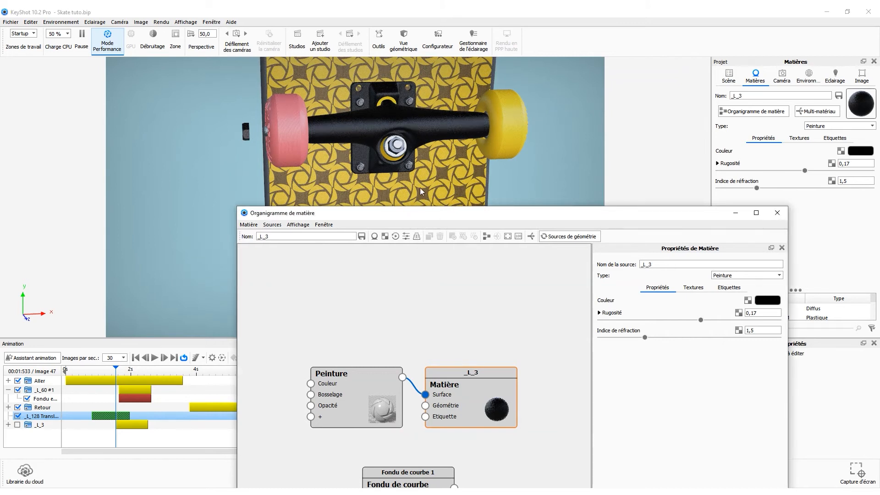
# Rearrange the _L_3 graph nodes and connect the Fondu de courbe node to the Peinture node's Rugosité input
pyautogui.moveTo(421, 215); pyautogui.dragTo(402, 178)
pyautogui.moveTo(393, 466); pyautogui.dragTo(230, 304)
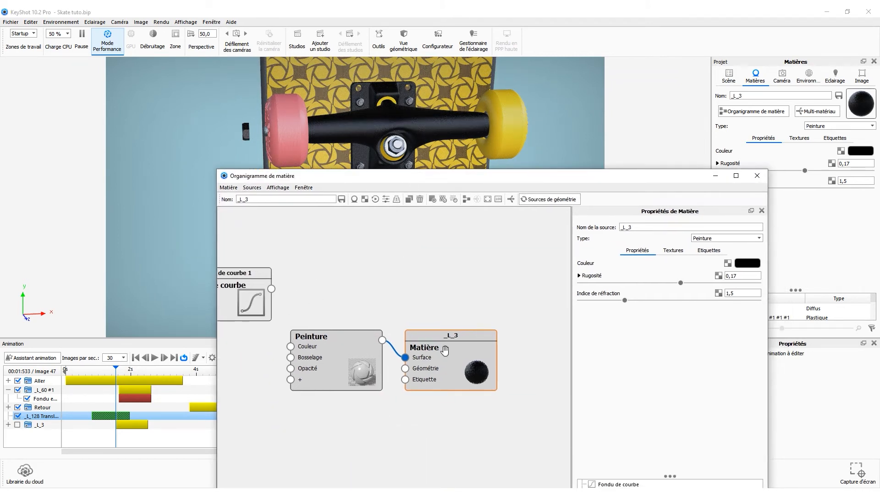
pyautogui.moveTo(445, 351); pyautogui.dragTo(482, 344)
pyautogui.moveTo(335, 358); pyautogui.dragTo(373, 328)
pyautogui.moveTo(256, 294); pyautogui.dragTo(330, 352)
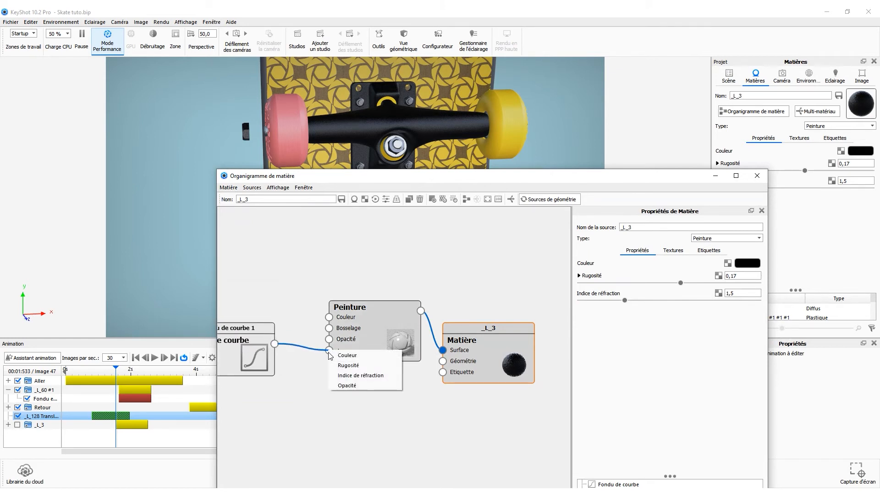
pyautogui.click(357, 365)
# Show the Fondu de courbe node's animation curve and enable the _L_3 animation in the timeline
pyautogui.click(250, 358)
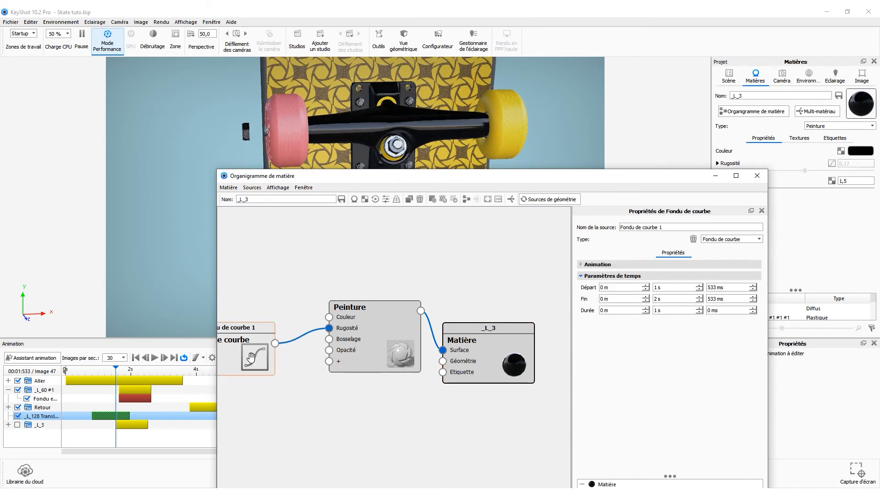
pyautogui.click(596, 265)
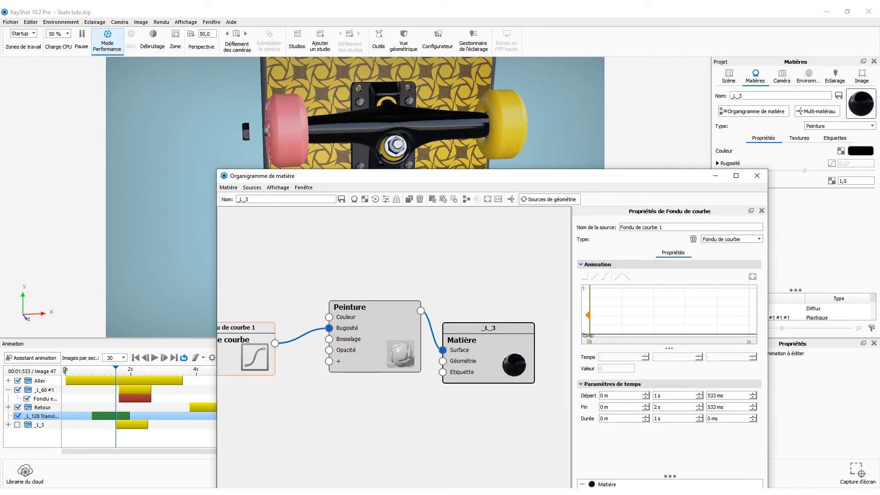
pyautogui.click(18, 425)
pyautogui.click(37, 425)
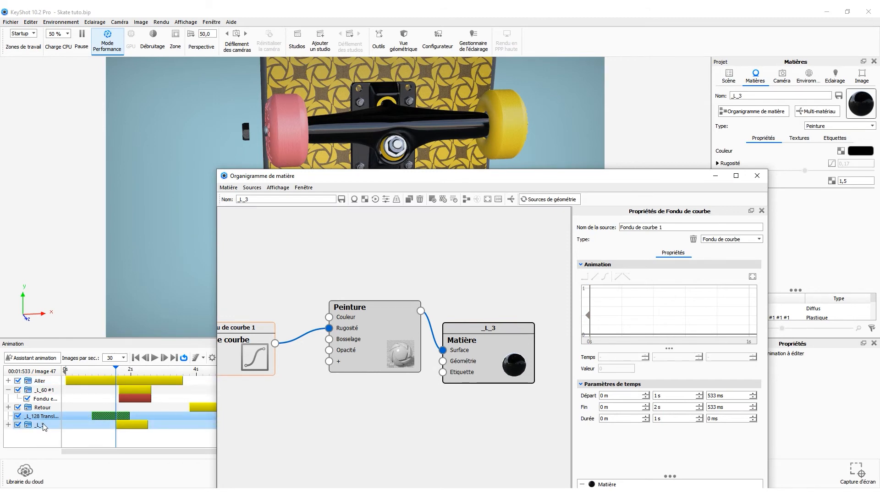
# Fit the whole fade curve in its graph and scrub the timeline to preview the truck's roughness animation
pyautogui.click(118, 370)
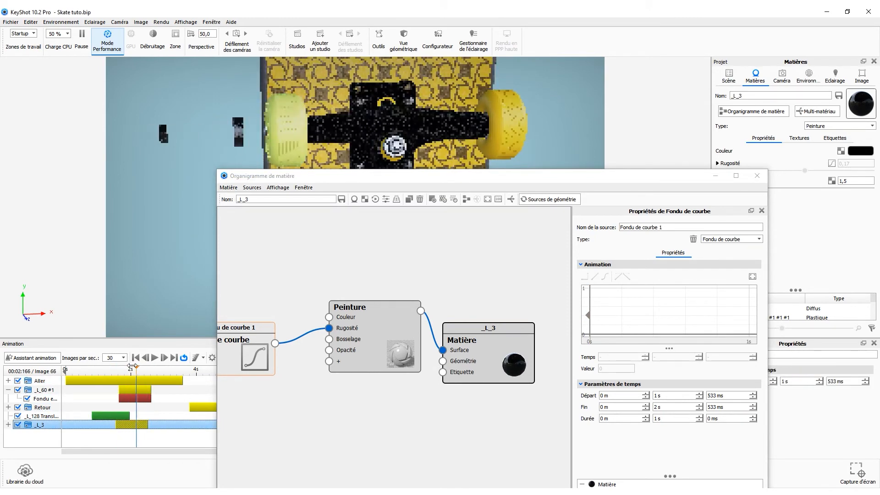
pyautogui.scroll(-2, 675, 311)
pyautogui.scroll(-4, 705, 315)
pyautogui.scroll(-2, 705, 315)
pyautogui.scroll(2, 727, 305)
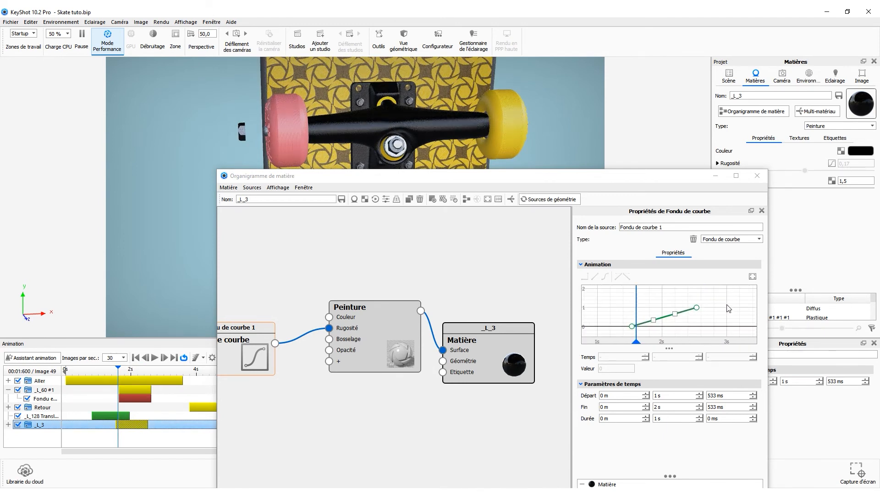
pyautogui.click(752, 277)
pyautogui.scroll(-1, 610, 332)
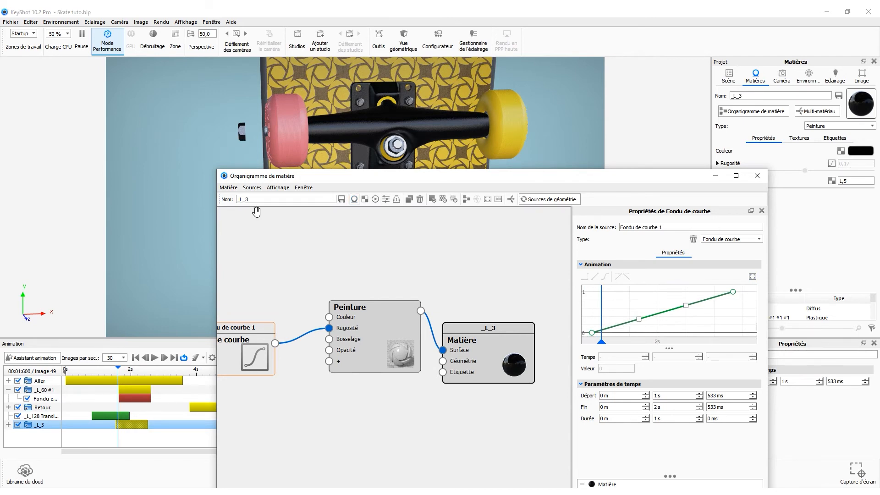
pyautogui.moveTo(117, 369)
pyautogui.mouseDown()
pyautogui.moveTo(142, 367)
pyautogui.moveTo(133, 367)
pyautogui.mouseUp()
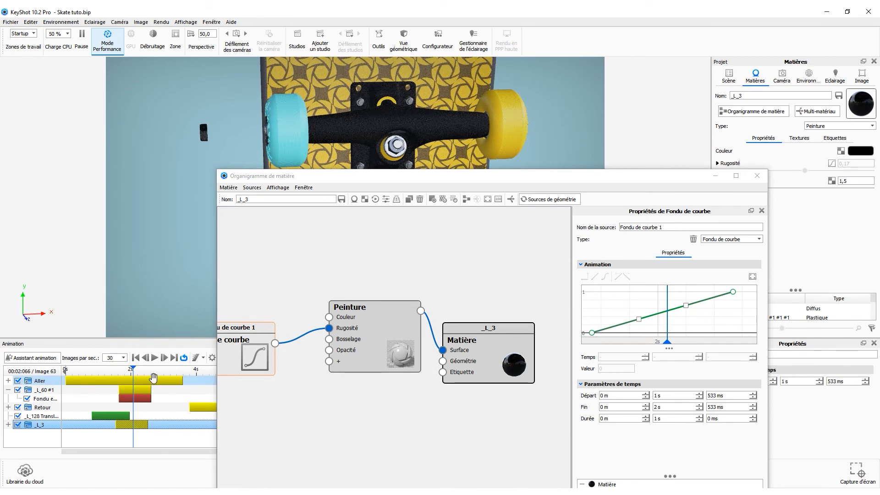
pyautogui.moveTo(133, 369)
pyautogui.mouseDown()
pyautogui.moveTo(115, 369)
pyautogui.moveTo(141, 369)
pyautogui.mouseUp()
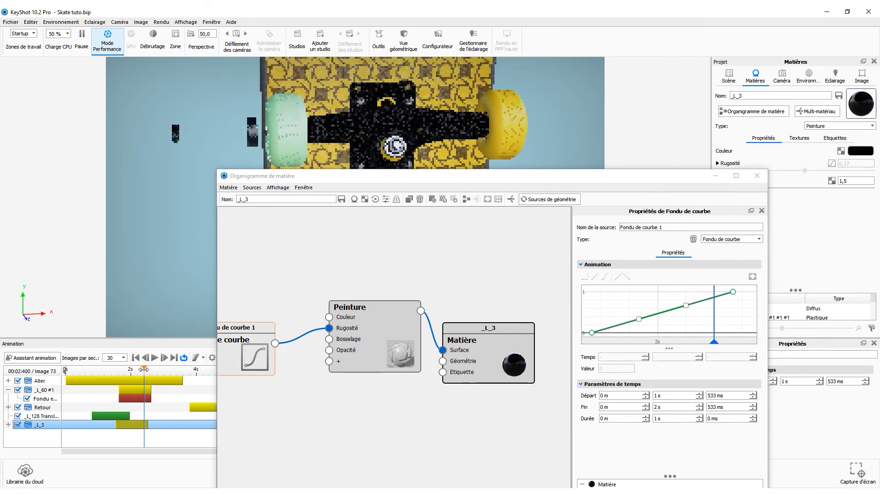
# Lower the roughness curve's end point, bend it with both tangent handles, preview the result on the timeline and close the material graph
pyautogui.moveTo(732, 291); pyautogui.dragTo(734, 306)
pyautogui.moveTo(640, 321); pyautogui.dragTo(618, 304)
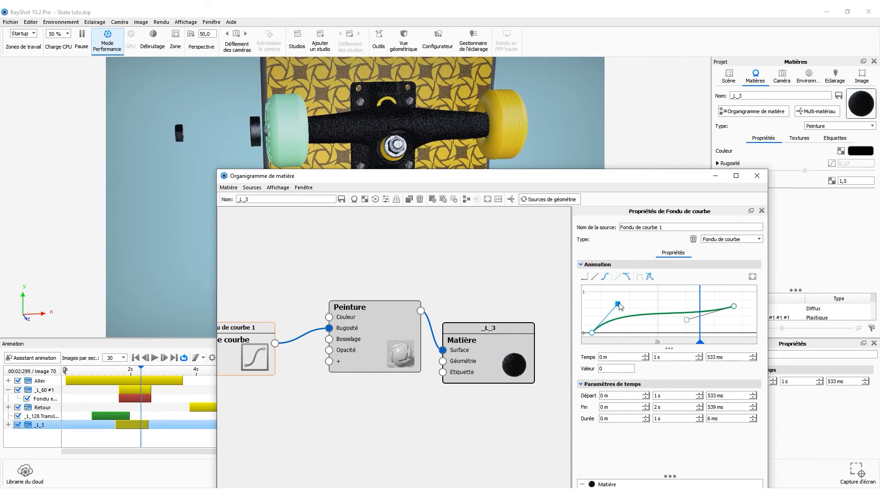
pyautogui.moveTo(686, 320); pyautogui.dragTo(646, 332)
pyautogui.moveTo(618, 304); pyautogui.dragTo(616, 301)
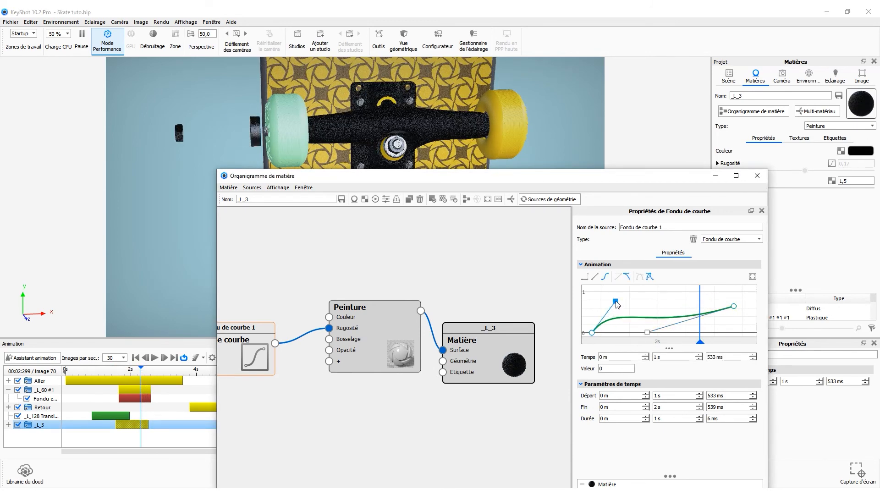
pyautogui.moveTo(124, 372)
pyautogui.mouseDown()
pyautogui.moveTo(96, 369)
pyautogui.moveTo(125, 370)
pyautogui.mouseUp()
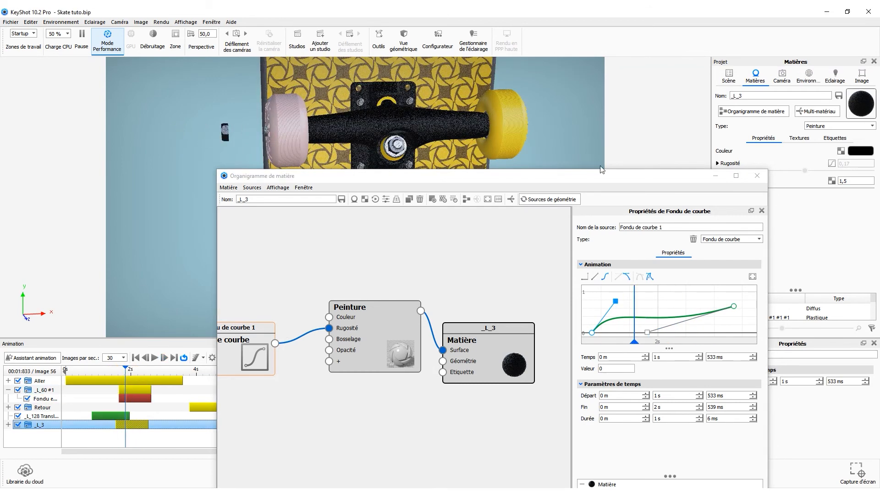
pyautogui.click(754, 176)
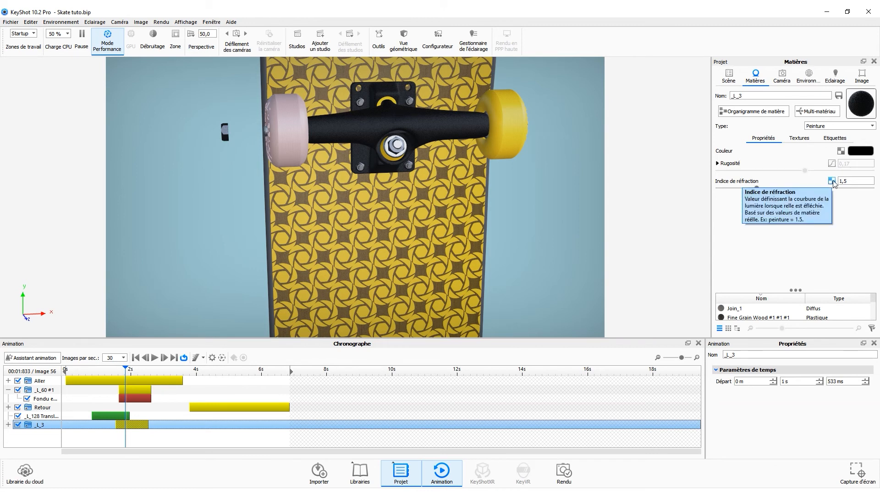
# Examine the _L_3 material's colour texture options and its node graph, closing the graph after viewing
pyautogui.click(841, 150)
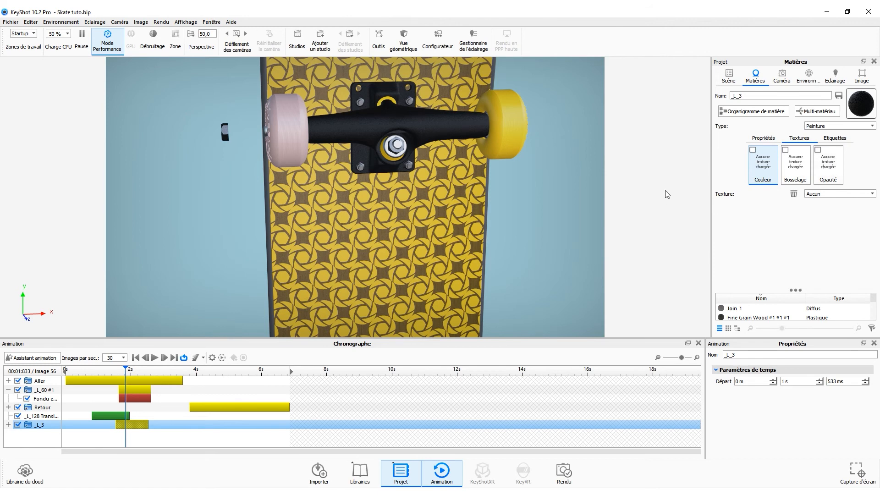
pyautogui.click(752, 112)
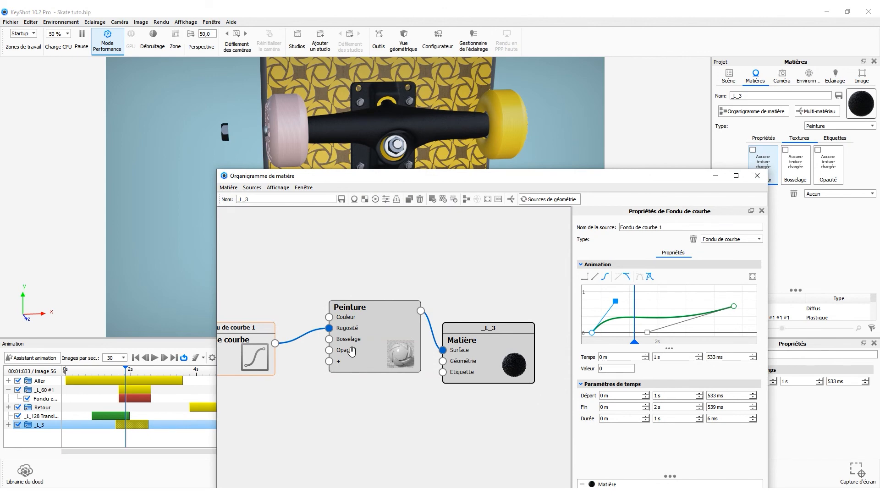
pyautogui.click(761, 175)
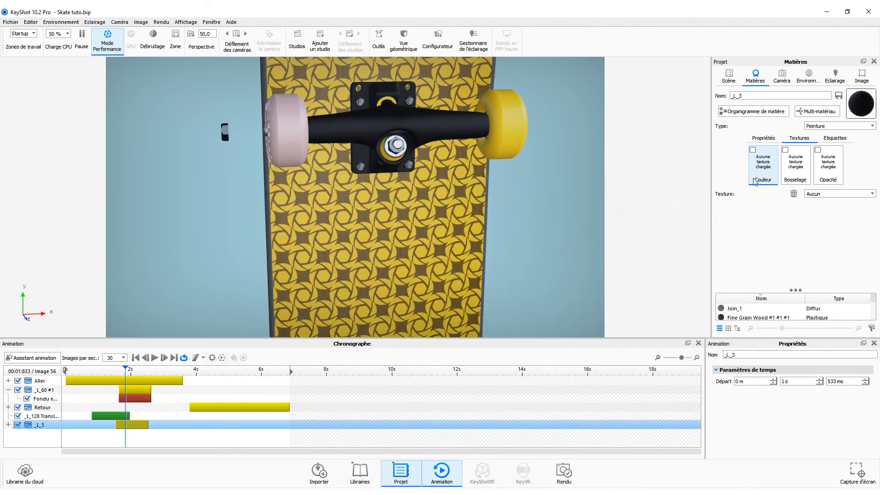